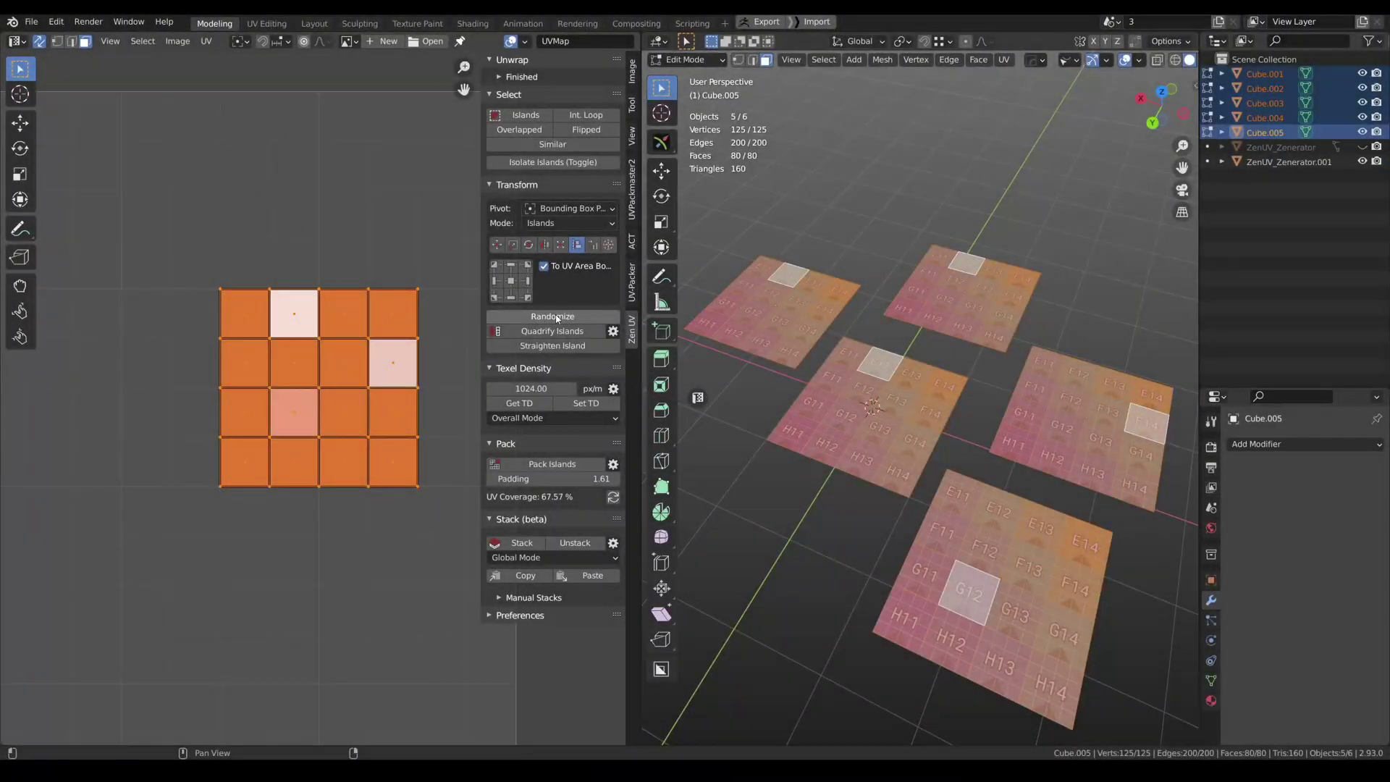
Step: Randomize the UV islands' position, rotation and scale, then switch Mode to Selection
left_click_drag(102, 604, 127, 604)
left_click_drag(131, 652, 166, 651)
mouse_move(83, 693)
left_mouse_down()
mouse_move(107, 730)
mouse_move(80, 697)
left_mouse_up()
left_click(171, 574)
left_click(152, 608)
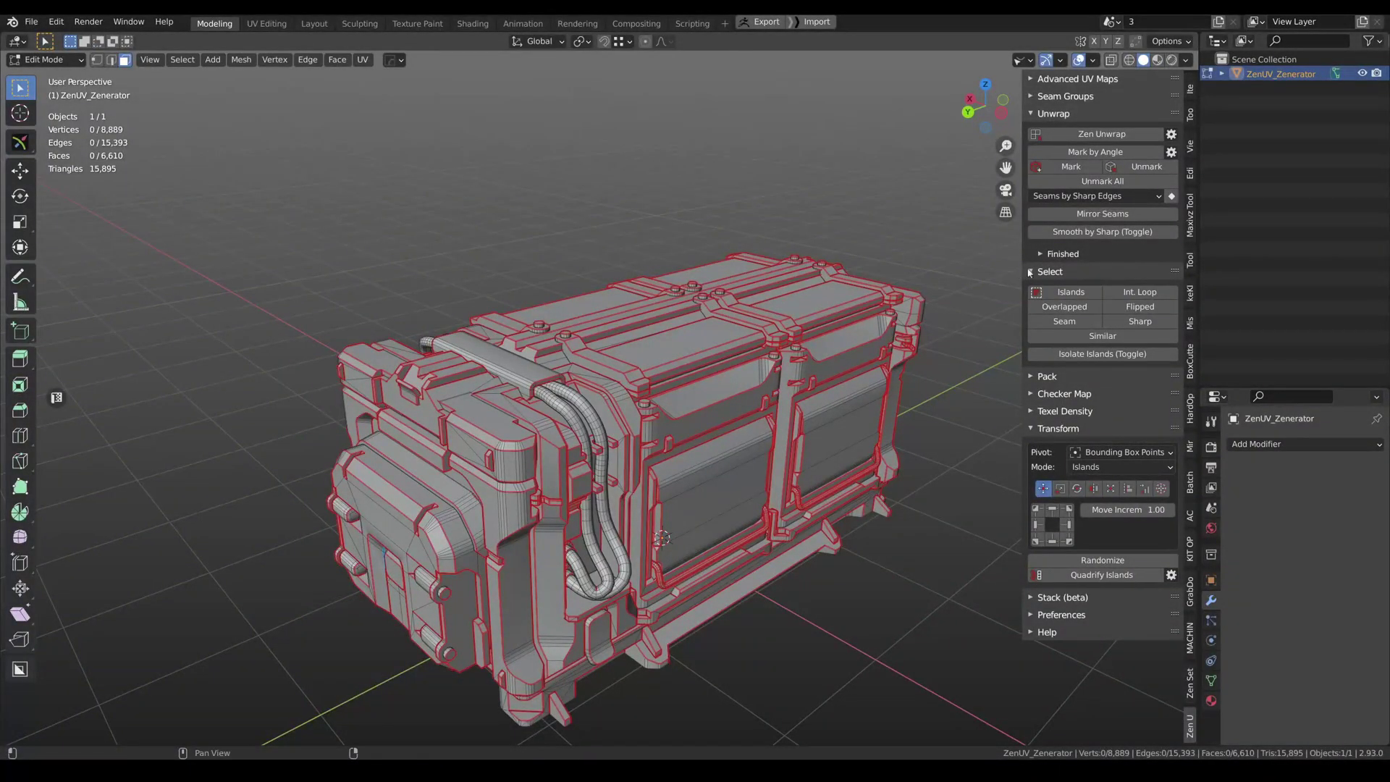
Step: Review the seam conversion choices and toggle the Finished sub-panel open and closed twice
left_click(1159, 199)
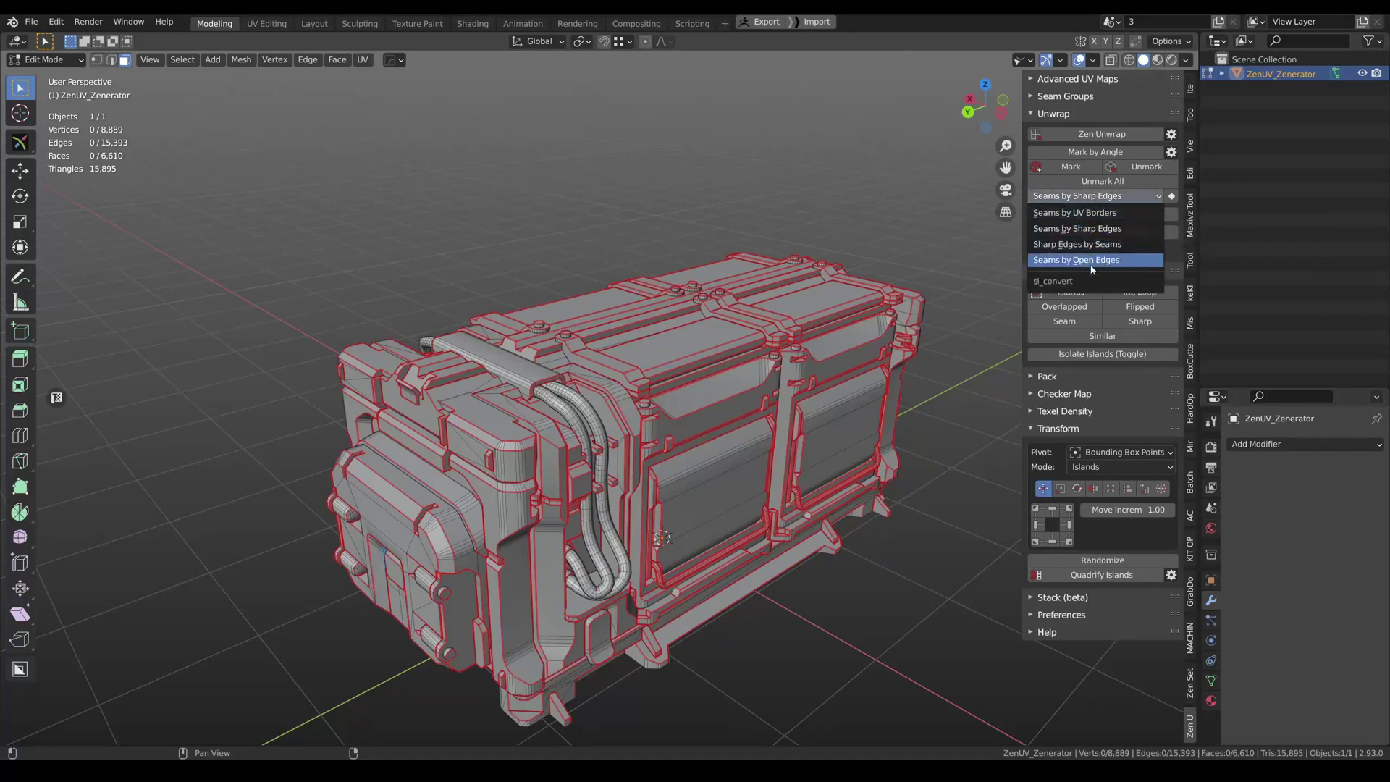
left_click(1096, 231)
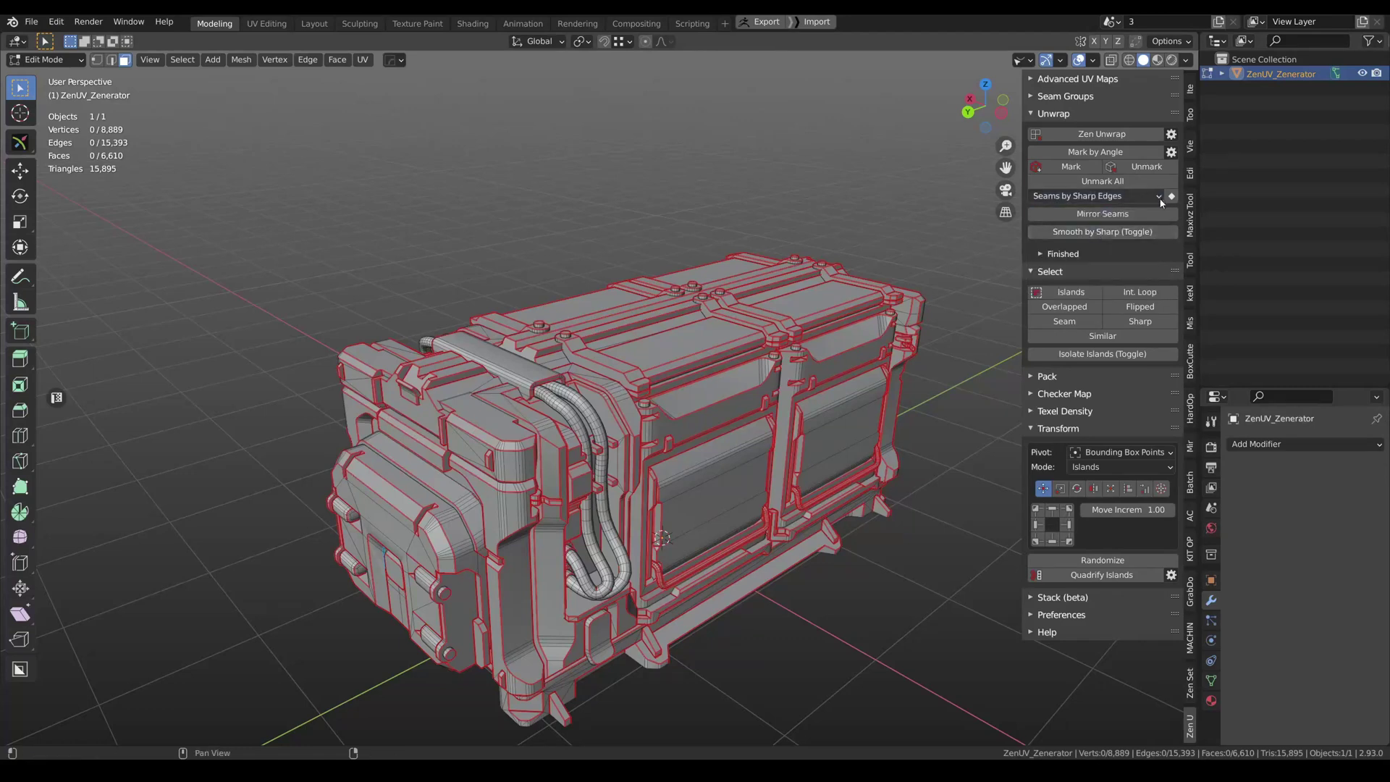
left_click(1040, 255)
left_click(1040, 255)
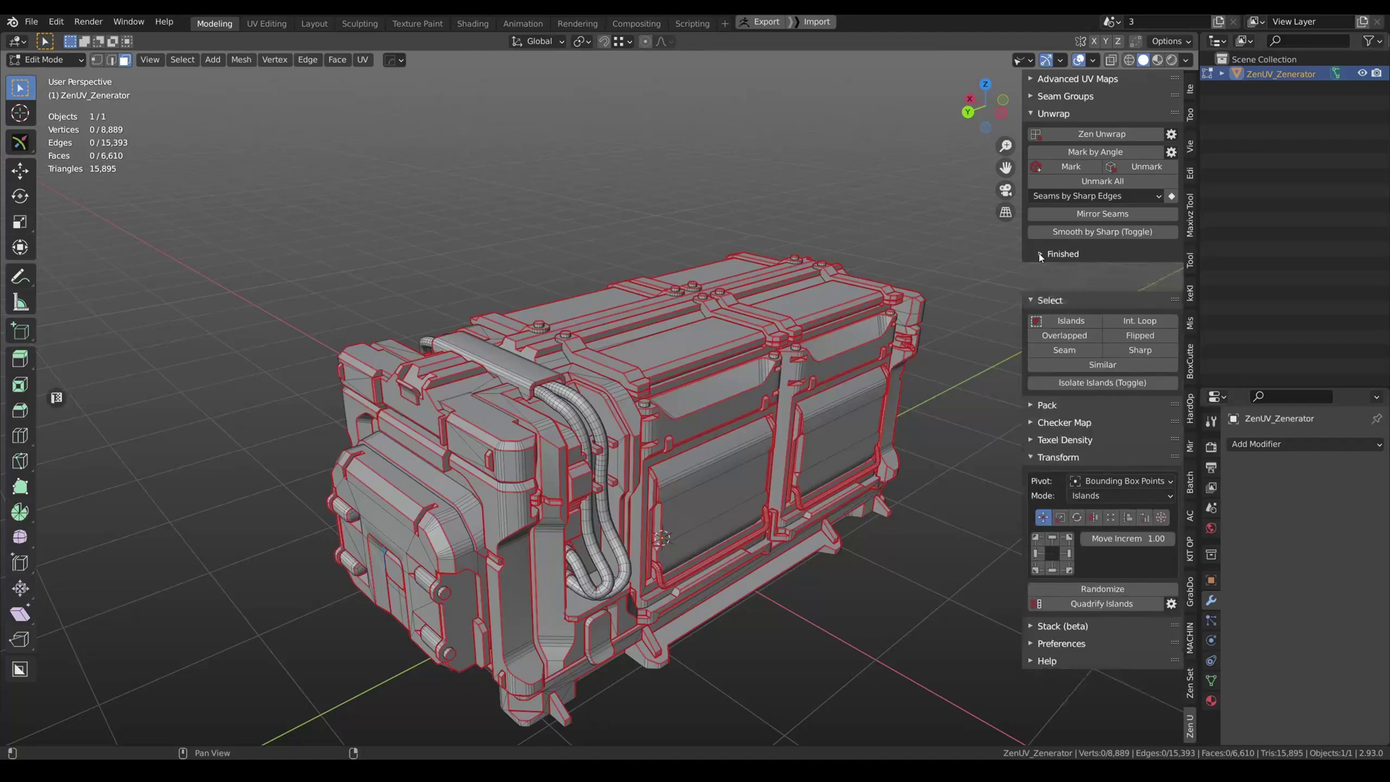
left_click(1040, 255)
left_click(1040, 255)
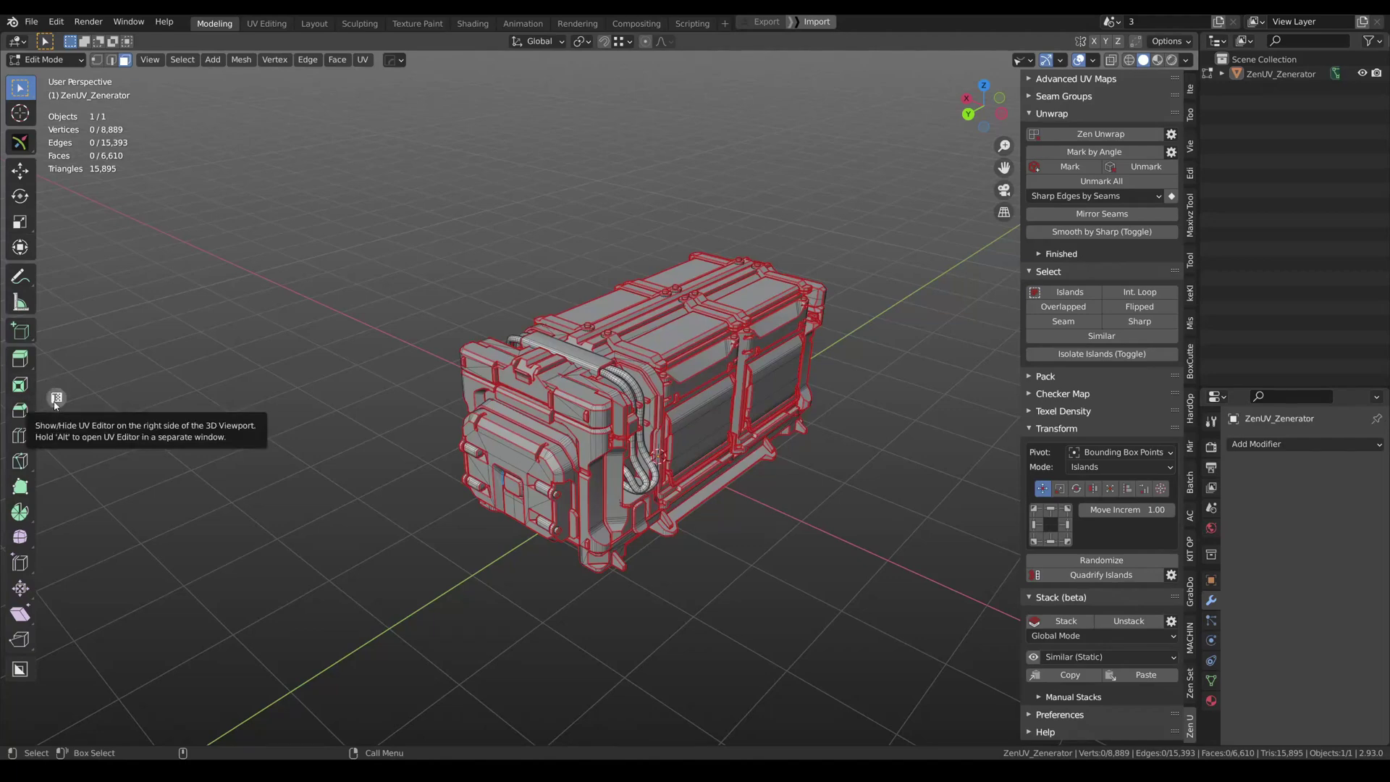
left_click(58, 402)
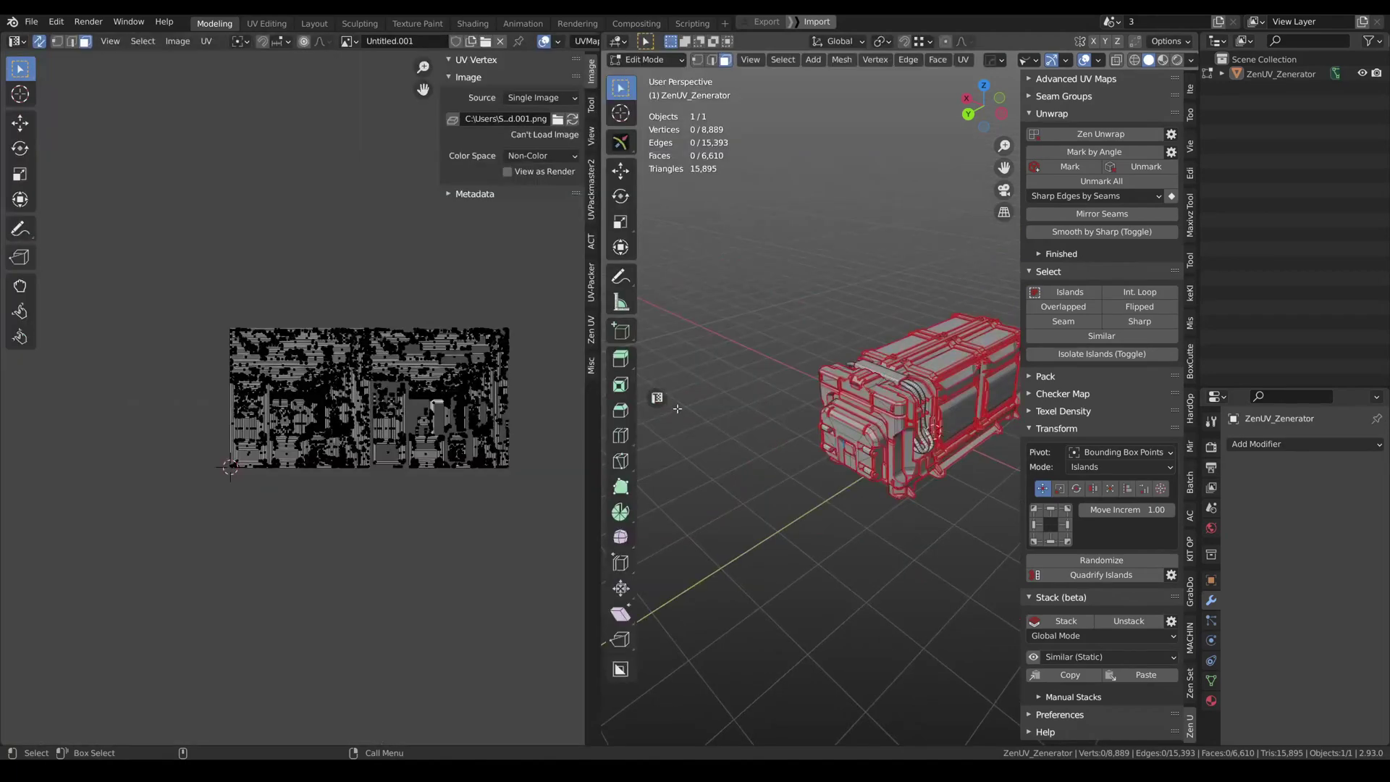
left_click(657, 398)
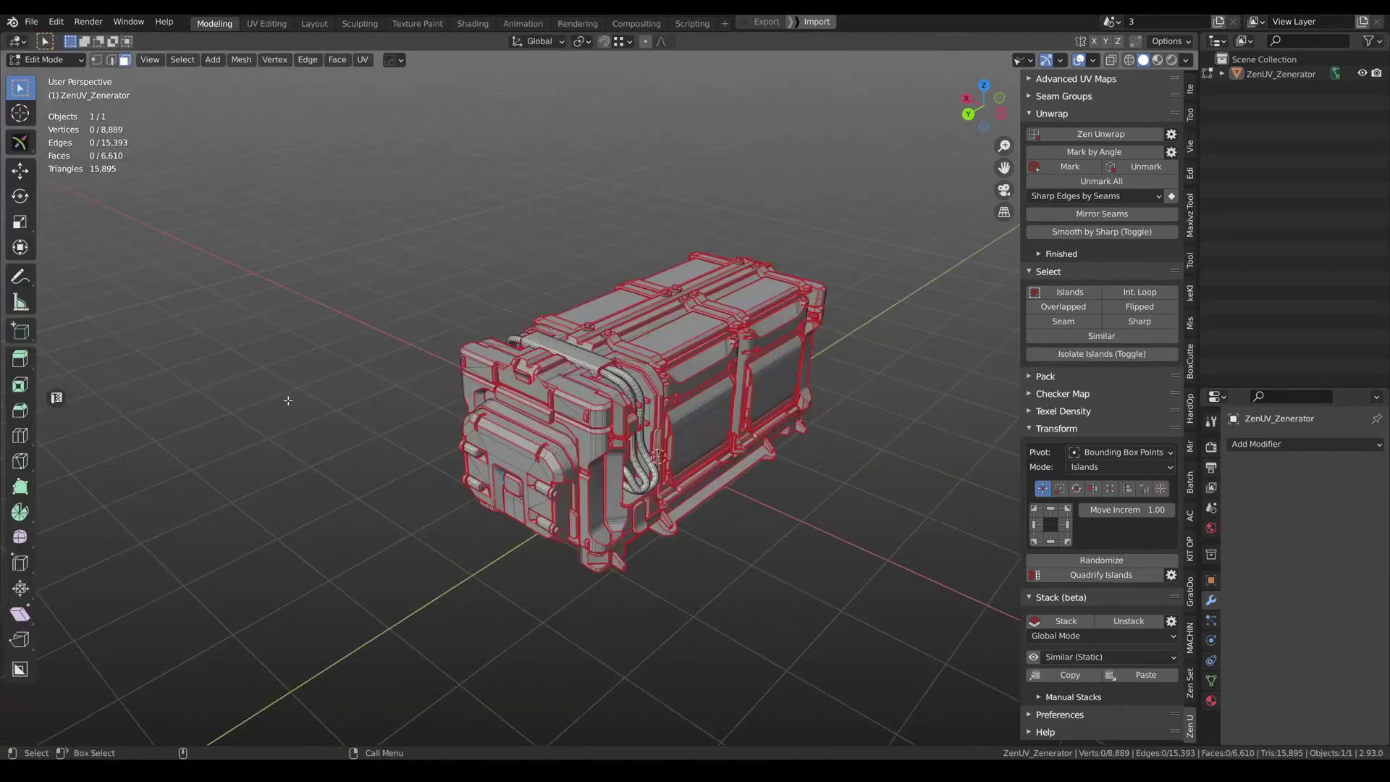
left_click(56, 398)
left_click(657, 397)
left_click(56, 398)
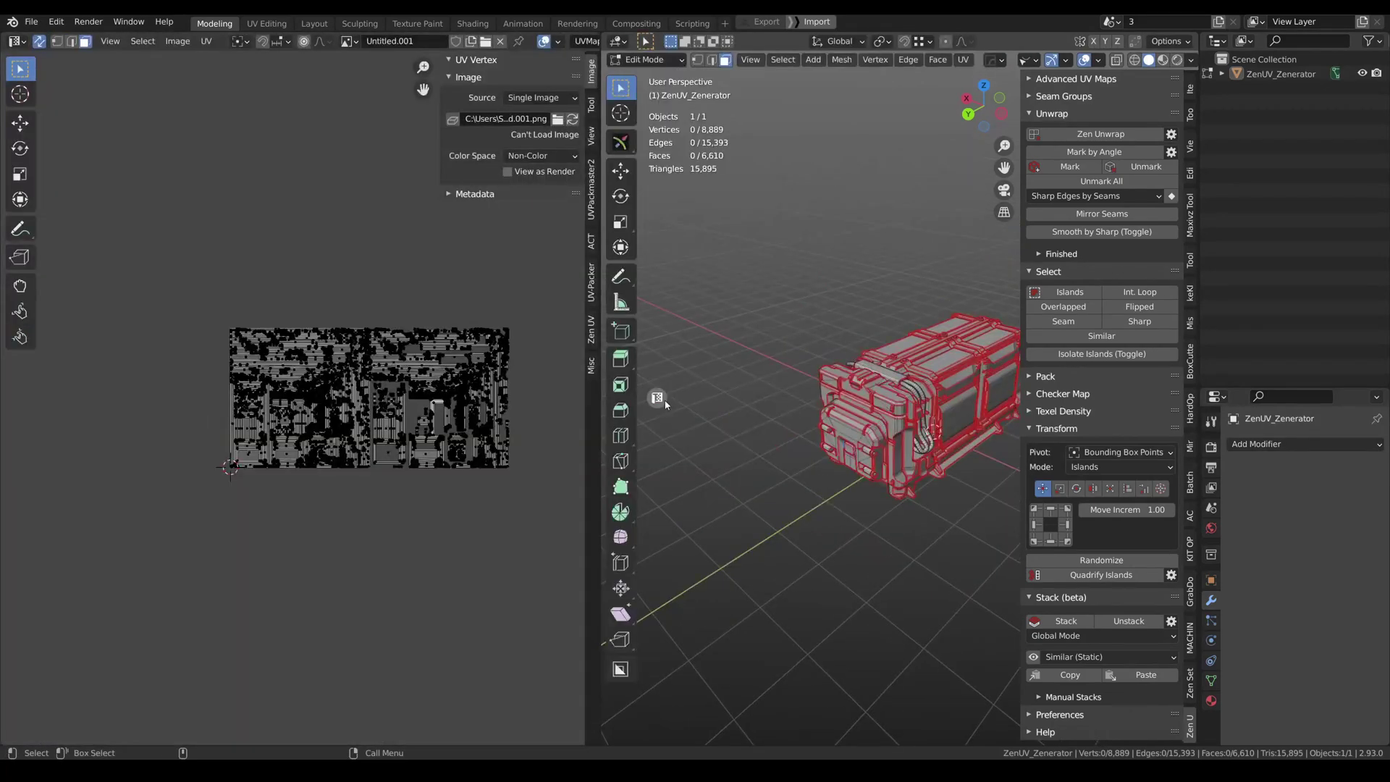
left_click(658, 397)
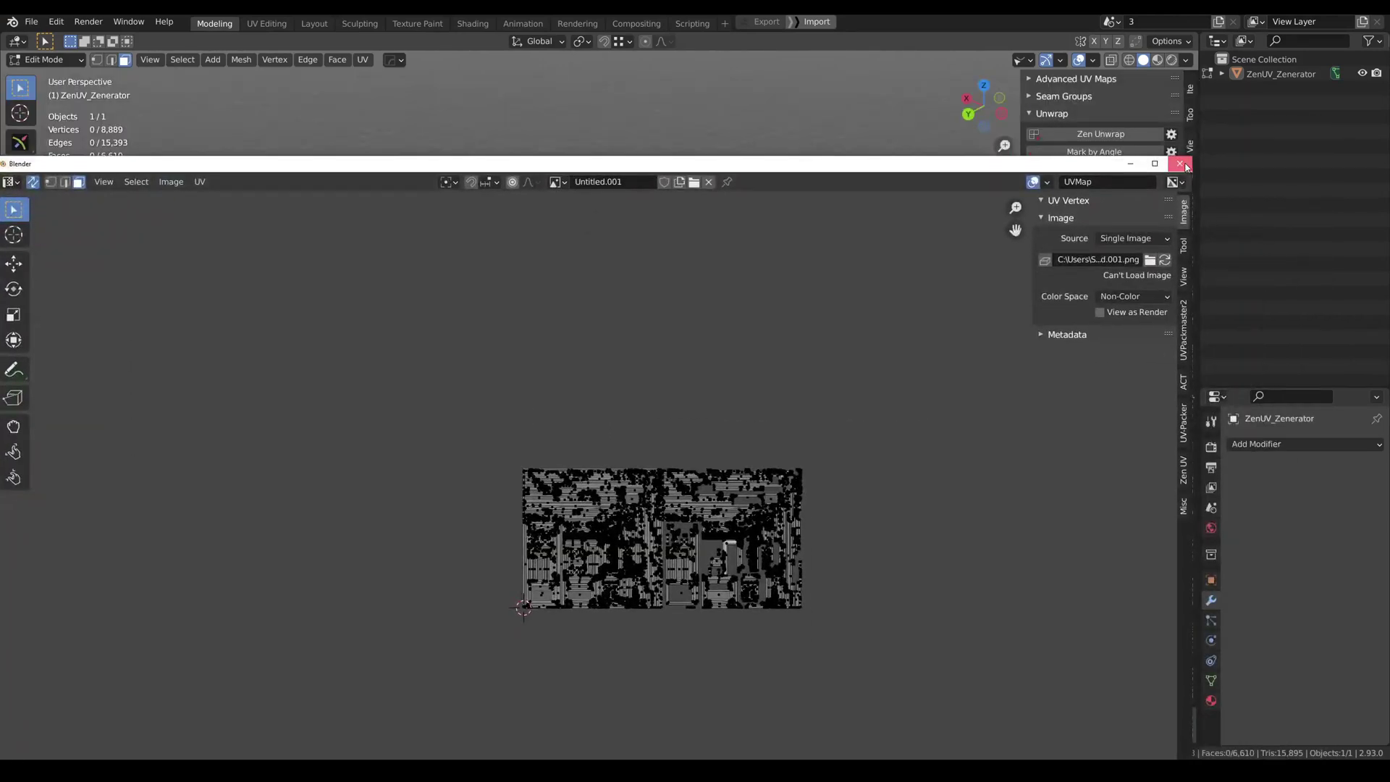
left_click(1179, 163)
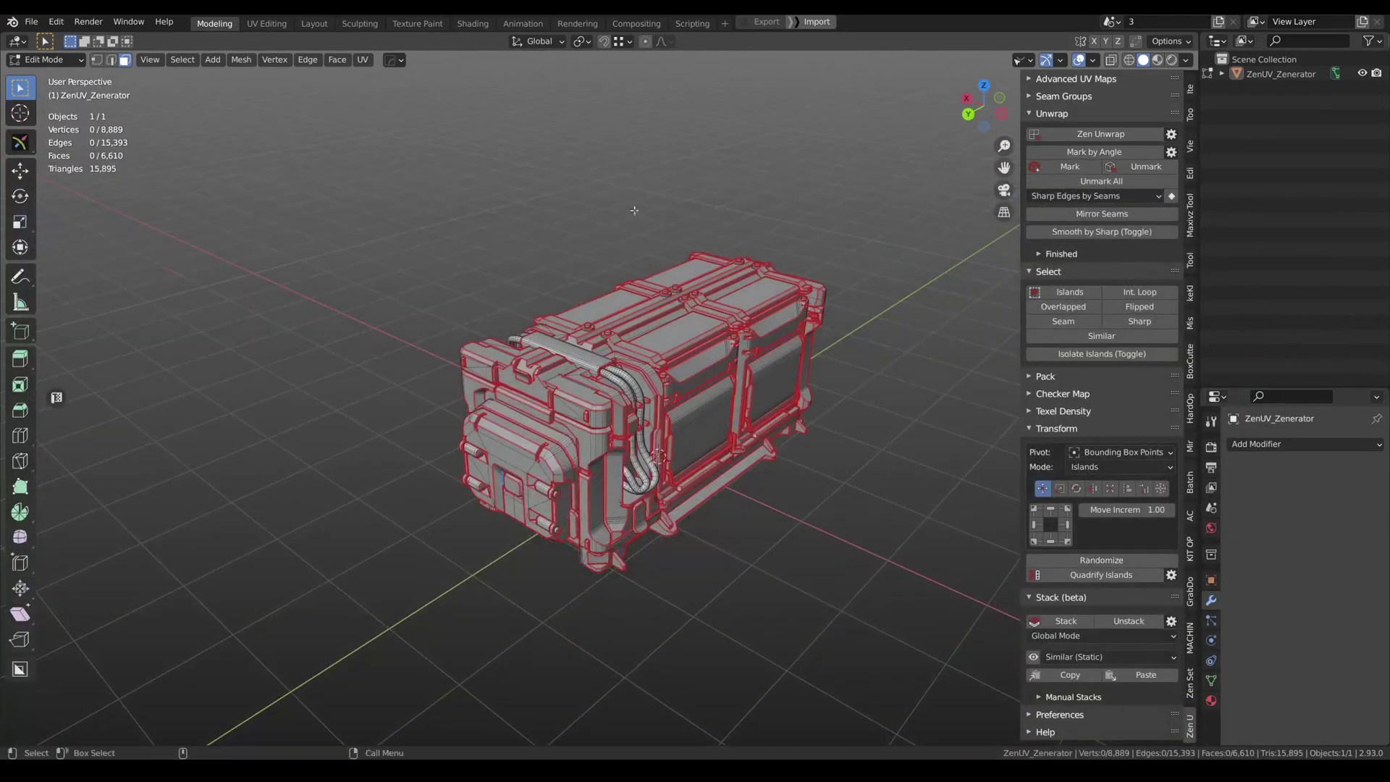
Step: In Zen UV Preferences, toggle the Sticky UV Editor button off and back on
left_click(1063, 714)
scroll(1100, 550, "down", 5)
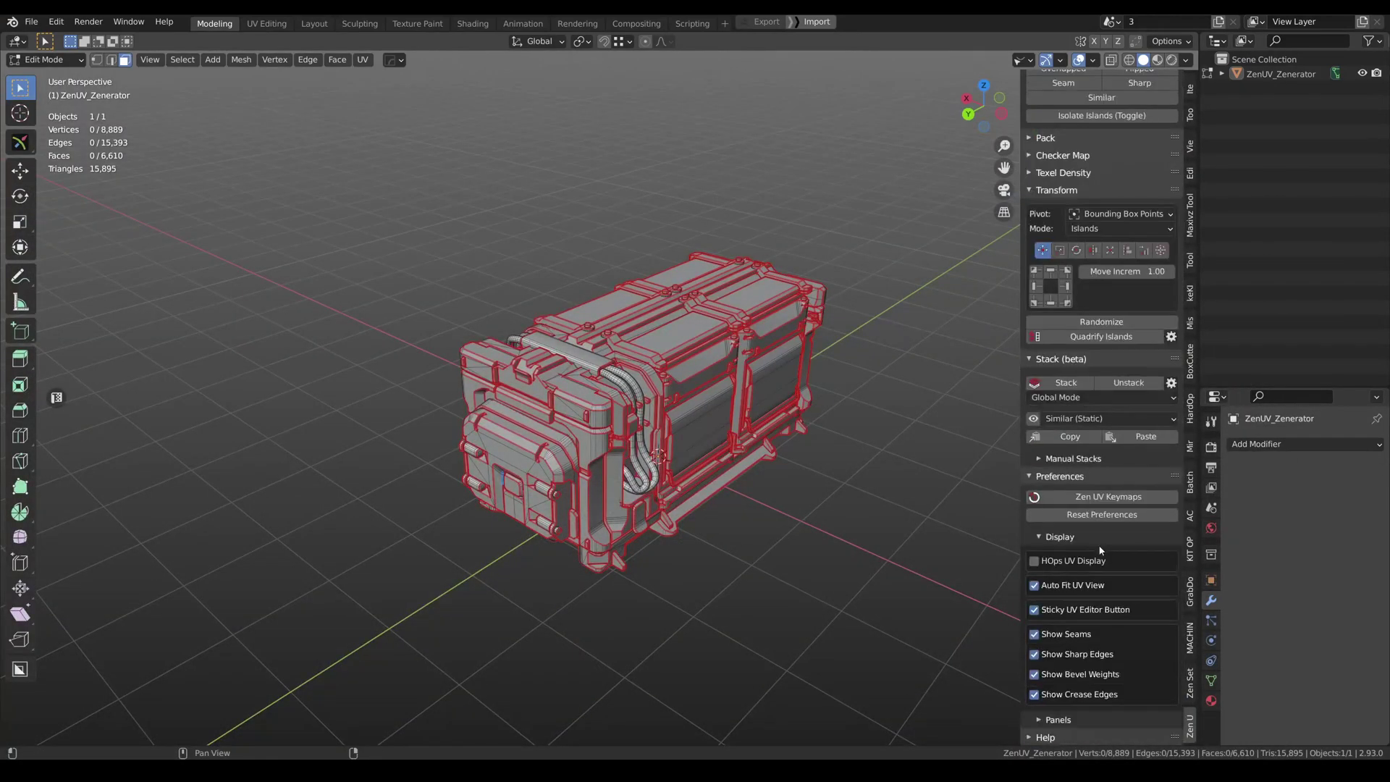
left_click(1033, 610)
left_click(1034, 610)
Step: In the Zen UV add-on preferences, set the Sticky UV Editor side to Right
left_click(56, 24)
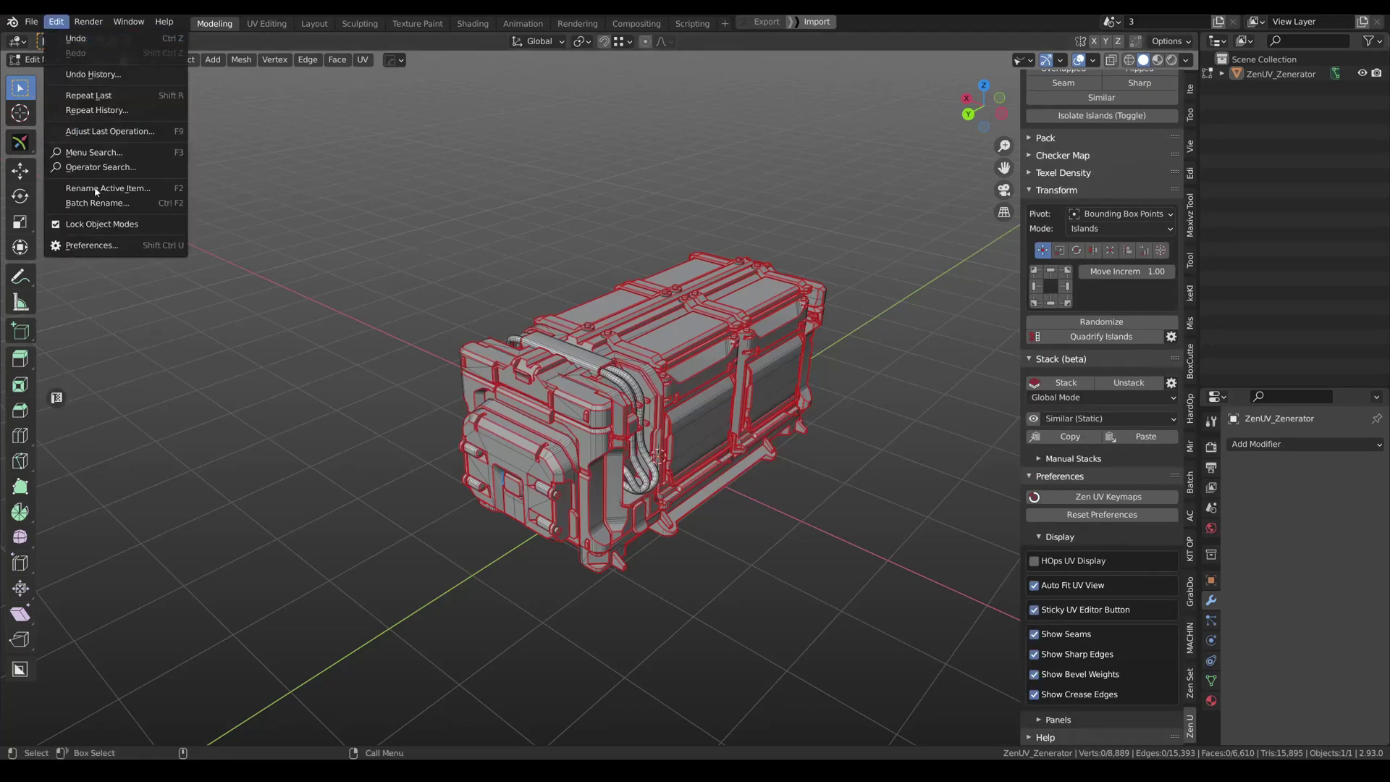
left_click(104, 243)
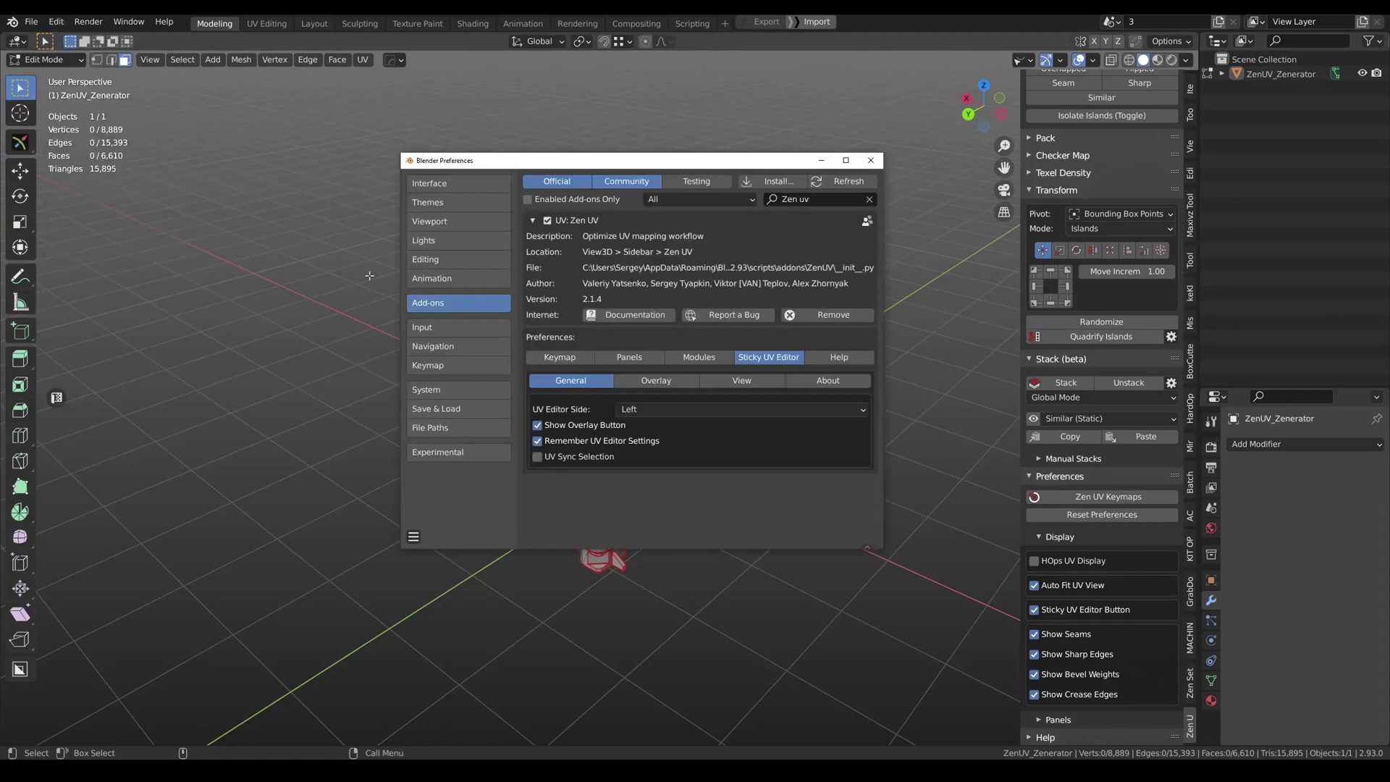
left_click(651, 410)
left_click(652, 432)
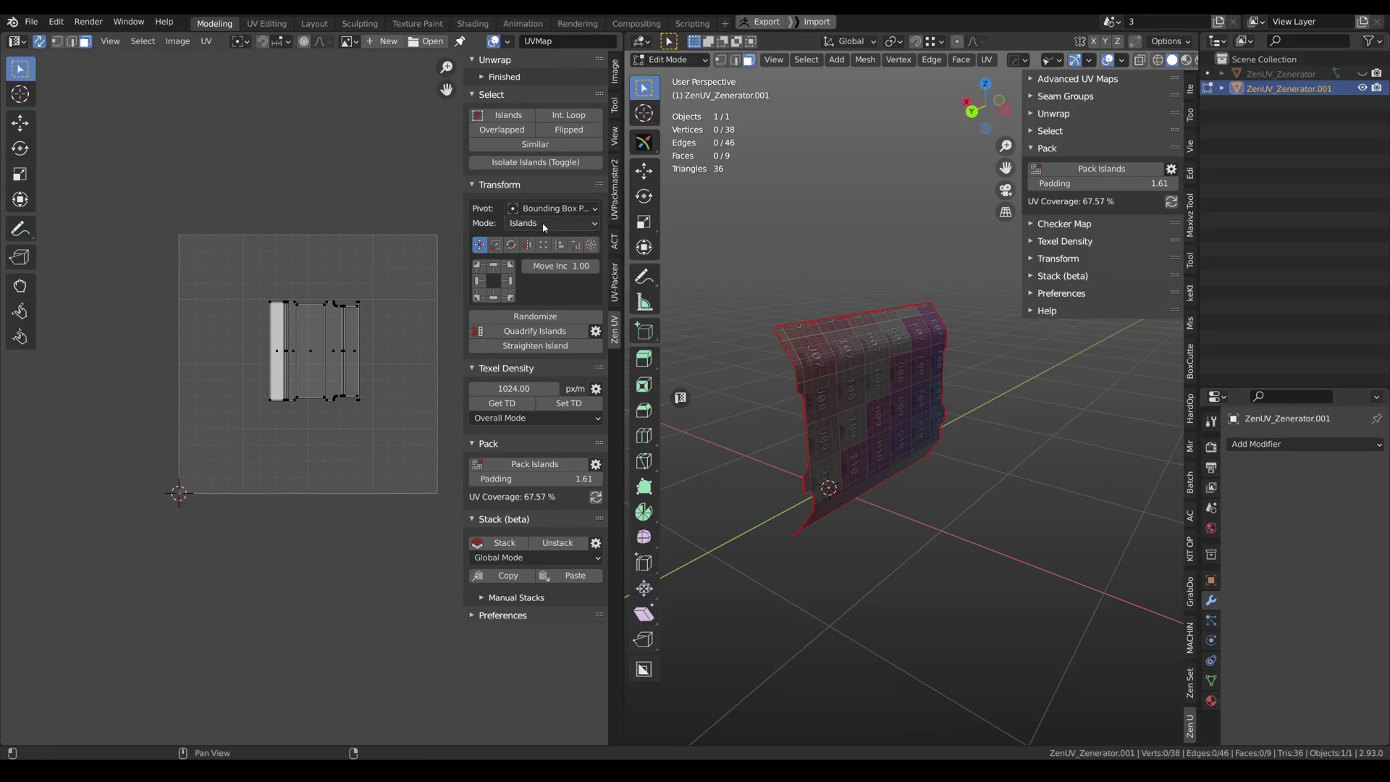
Step: Set the Zen UV transform mode to Elements and select the whole connected mesh
left_click(538, 226)
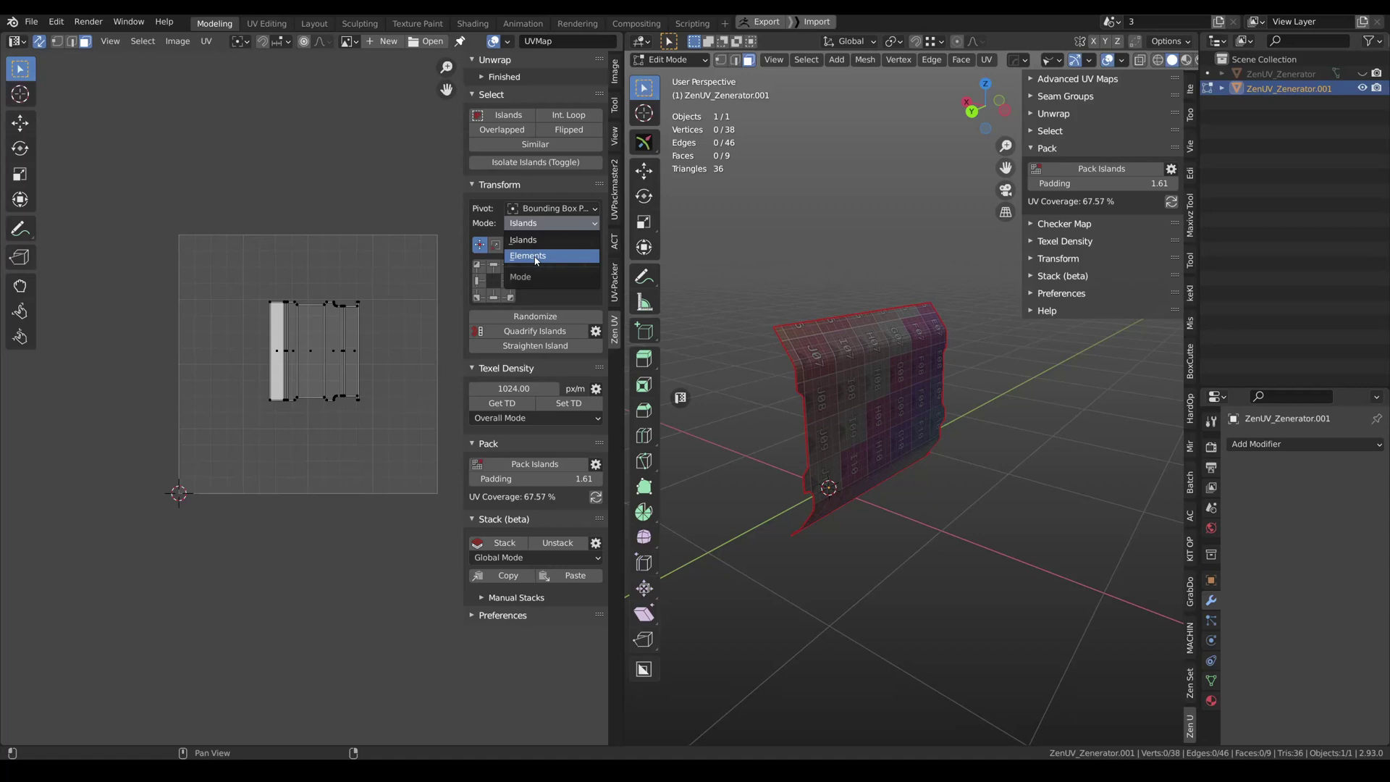
left_click(536, 256)
left_click(885, 387)
key("ctrl+l")
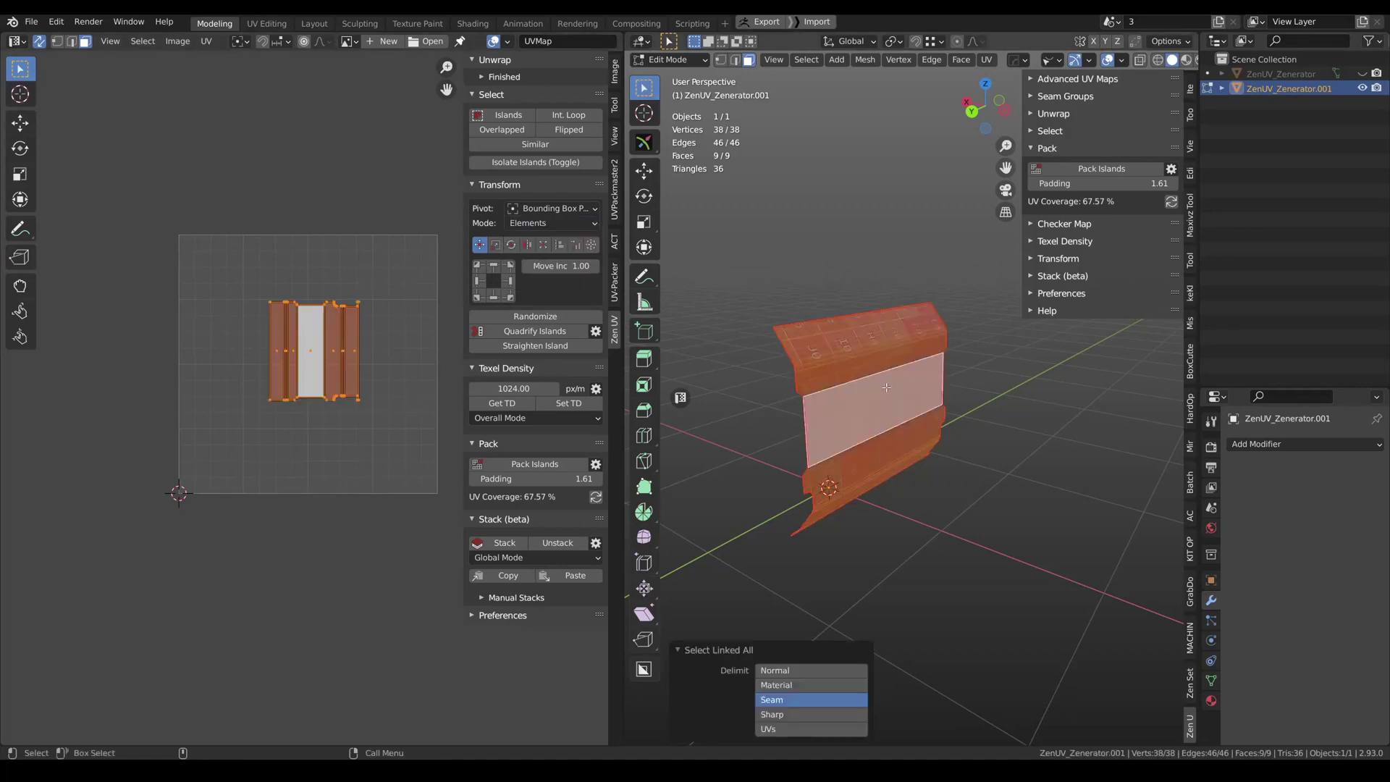
middle_click_drag(951, 420, 854, 336)
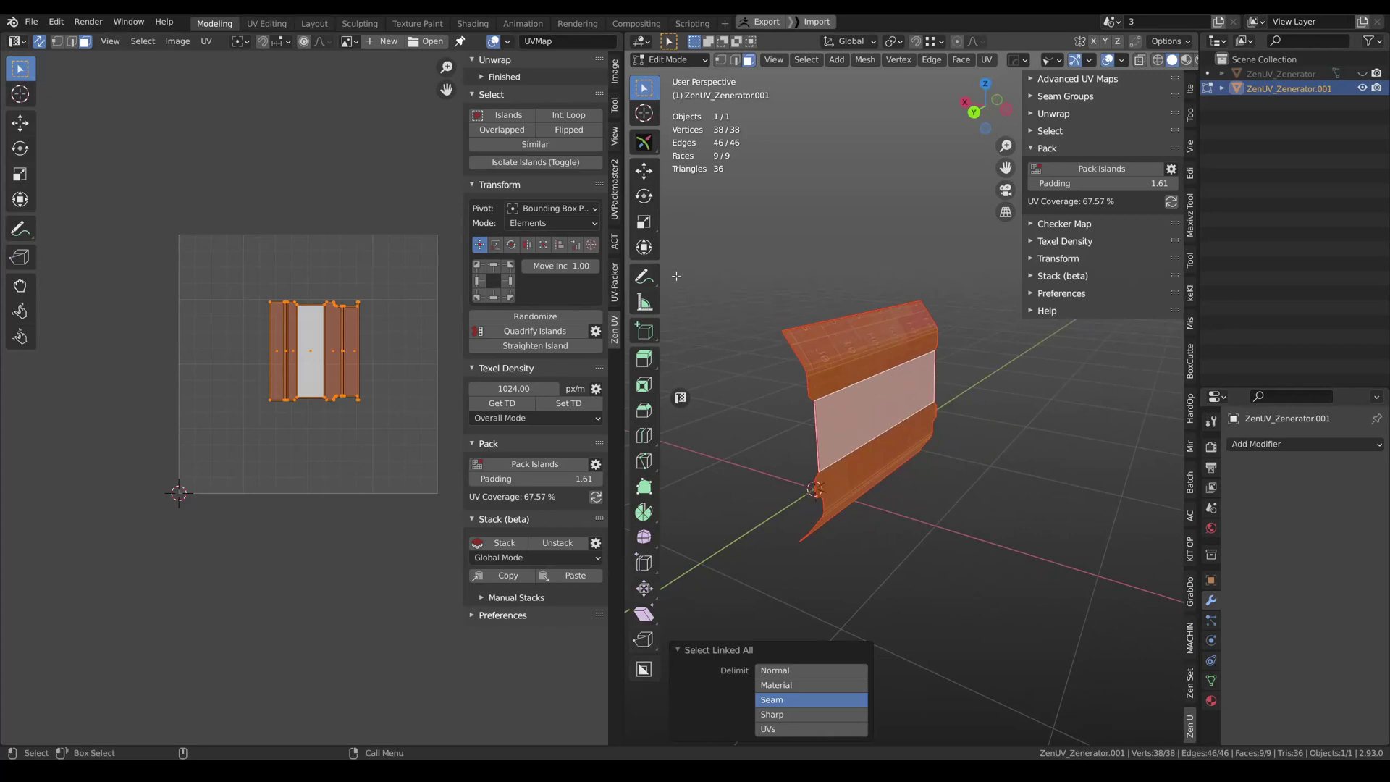
Step: Turn off UV sync, select the top UV vertices, and move them up then back down one tile
left_click(39, 42)
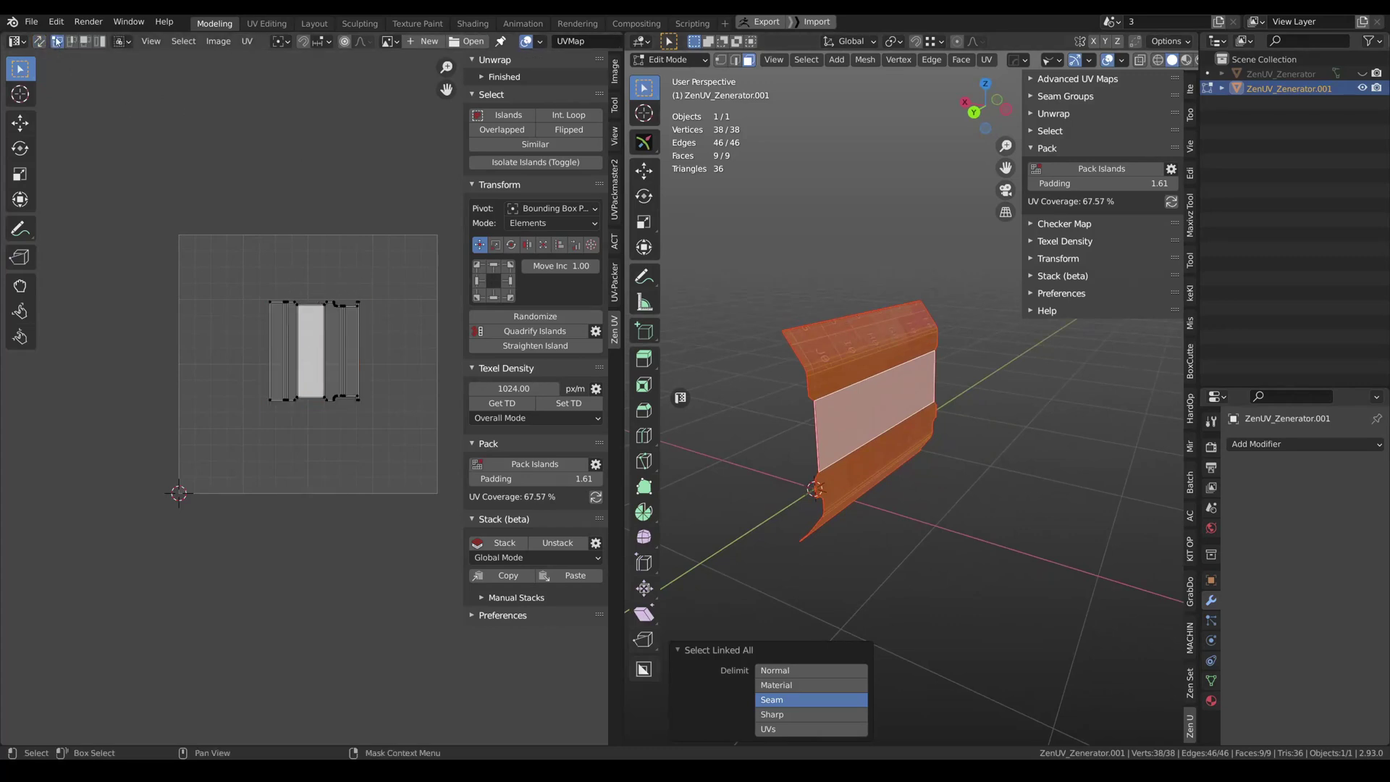
scroll(369, 324, "up", 2)
left_click_drag(196, 220, 397, 299)
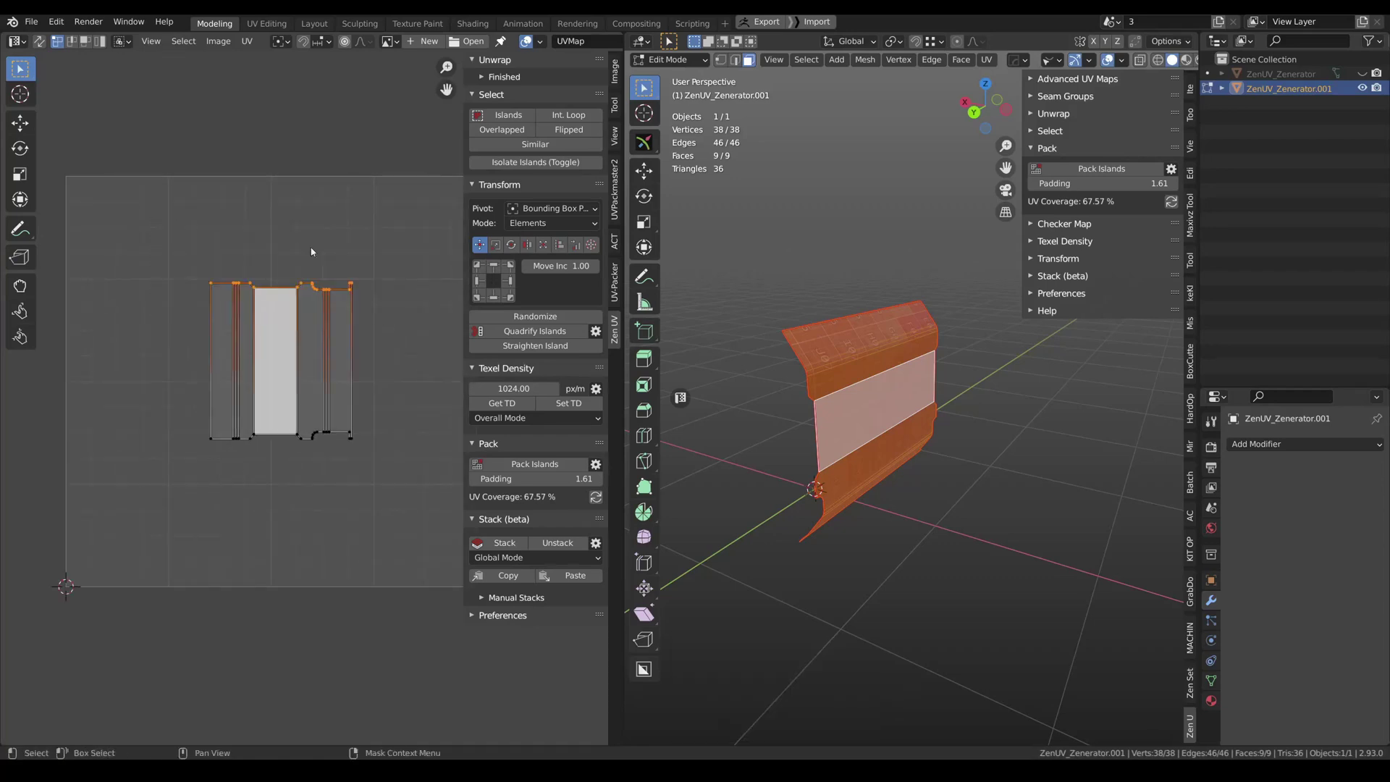
middle_click_drag(388, 254, 364, 312)
scroll(364, 312, "down", 2)
left_click(493, 265)
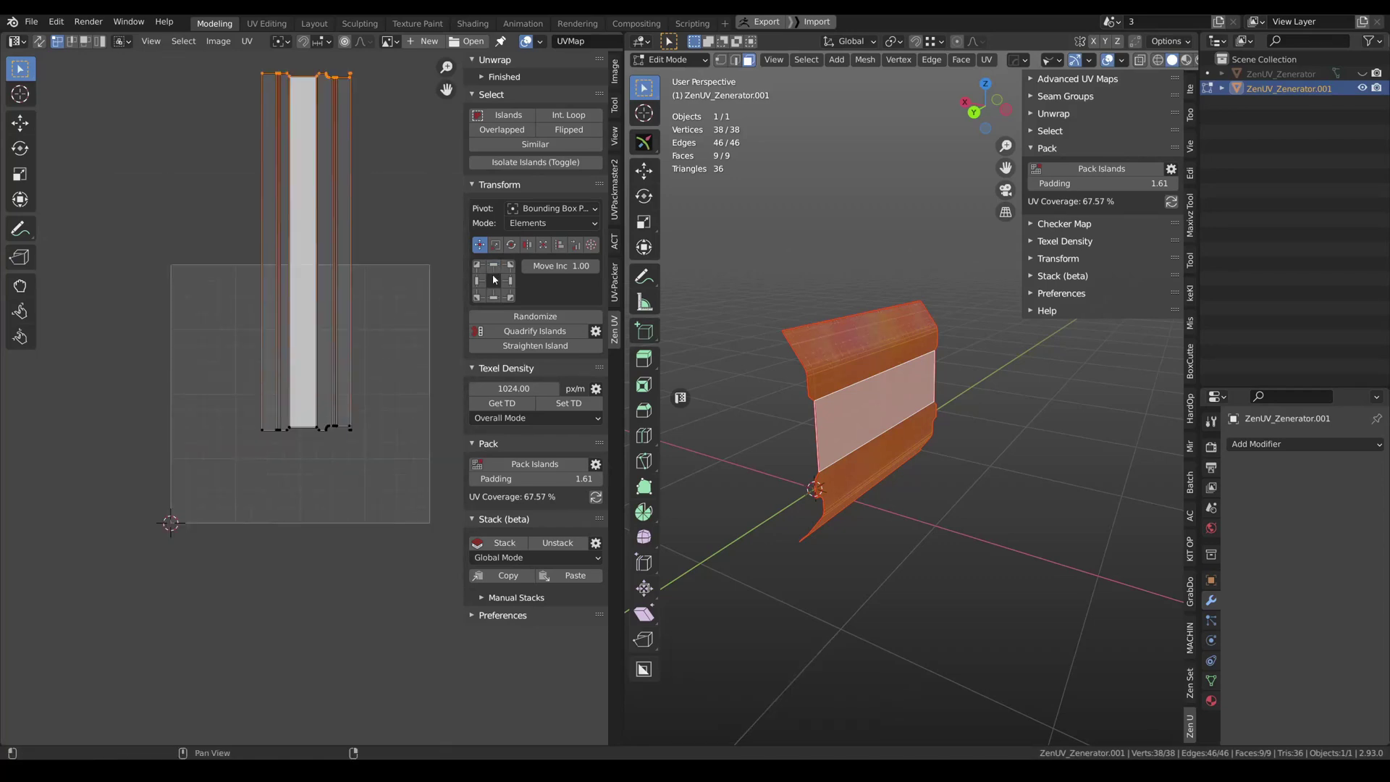
left_click(493, 298)
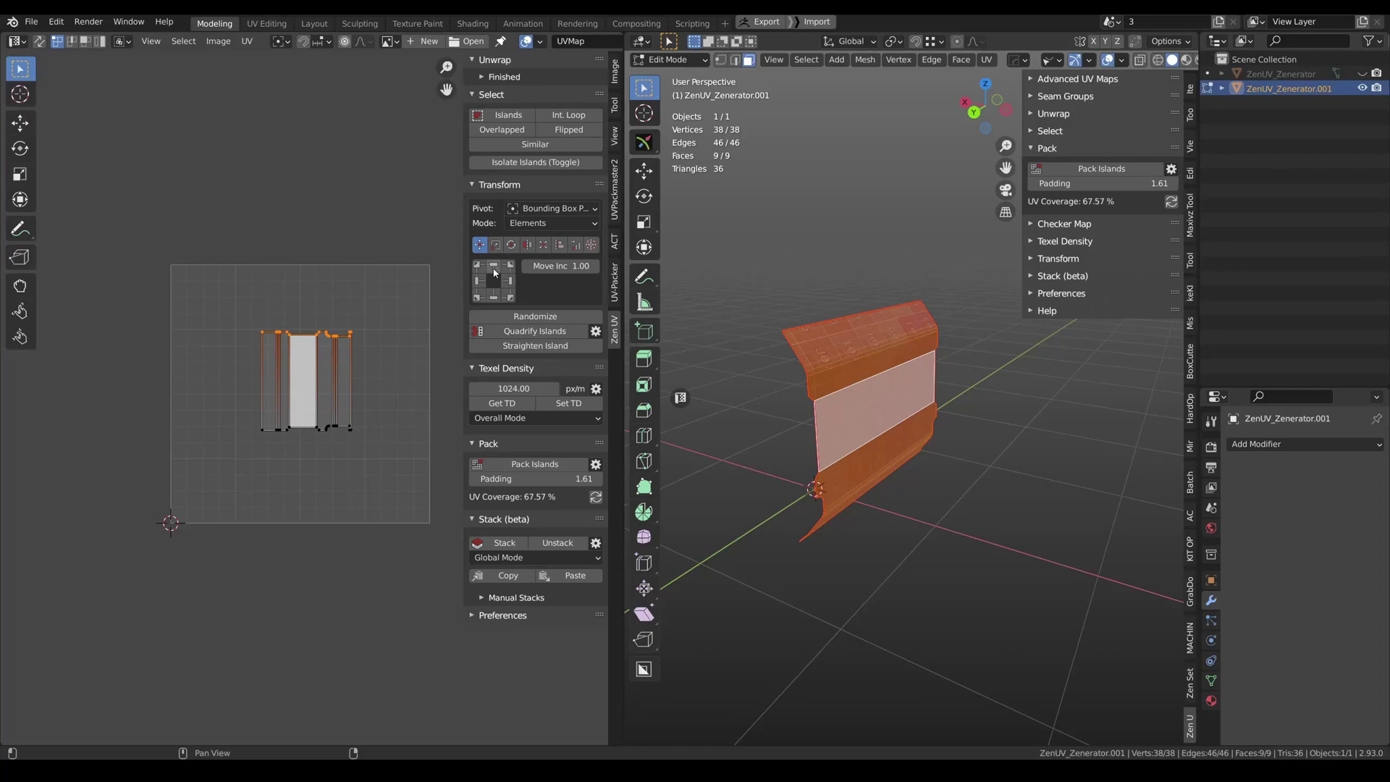
Step: Undo a one-tile move, then switch to Align mode and level the top UV vertices flat
left_click(495, 272)
key("ctrl+z")
scroll(403, 329, "up", 3)
middle_click_drag(403, 330, 380, 321)
left_click(559, 244)
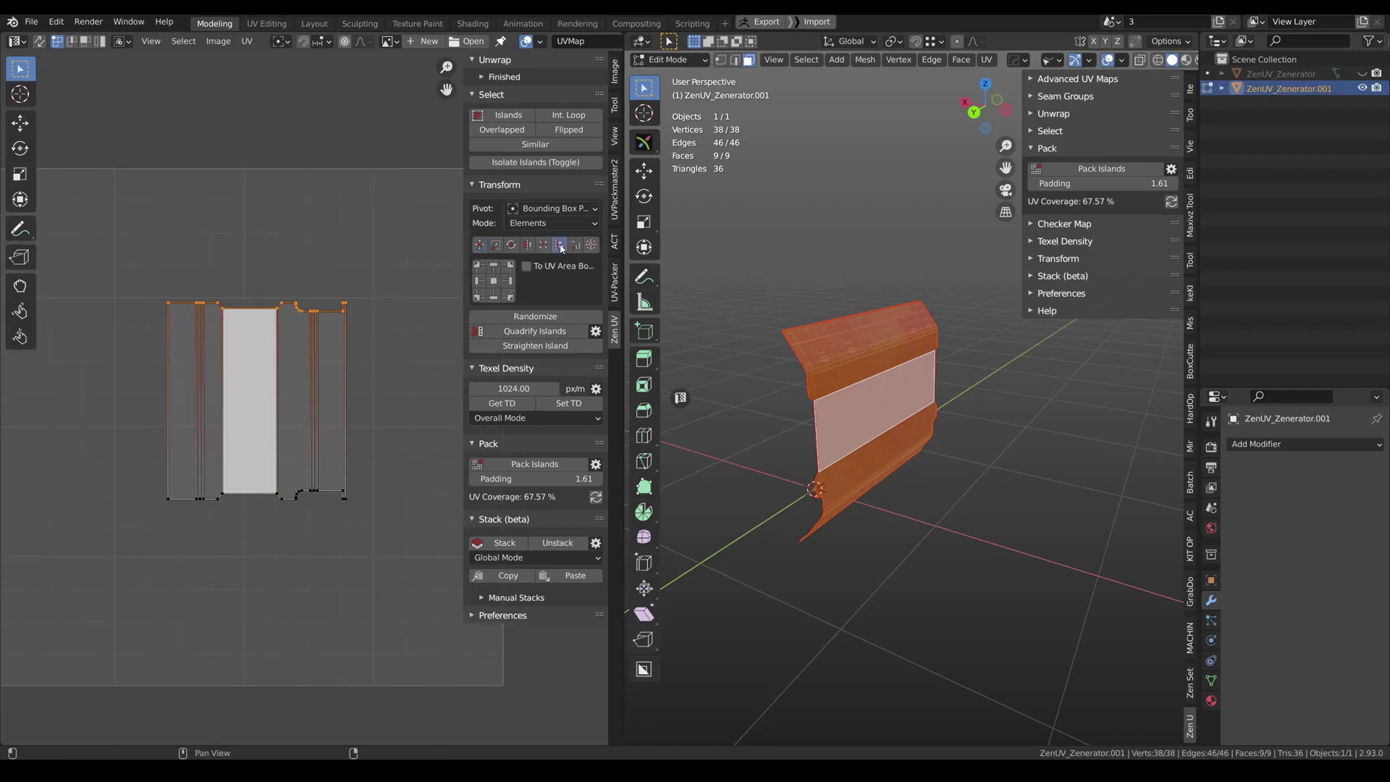
left_click(498, 269)
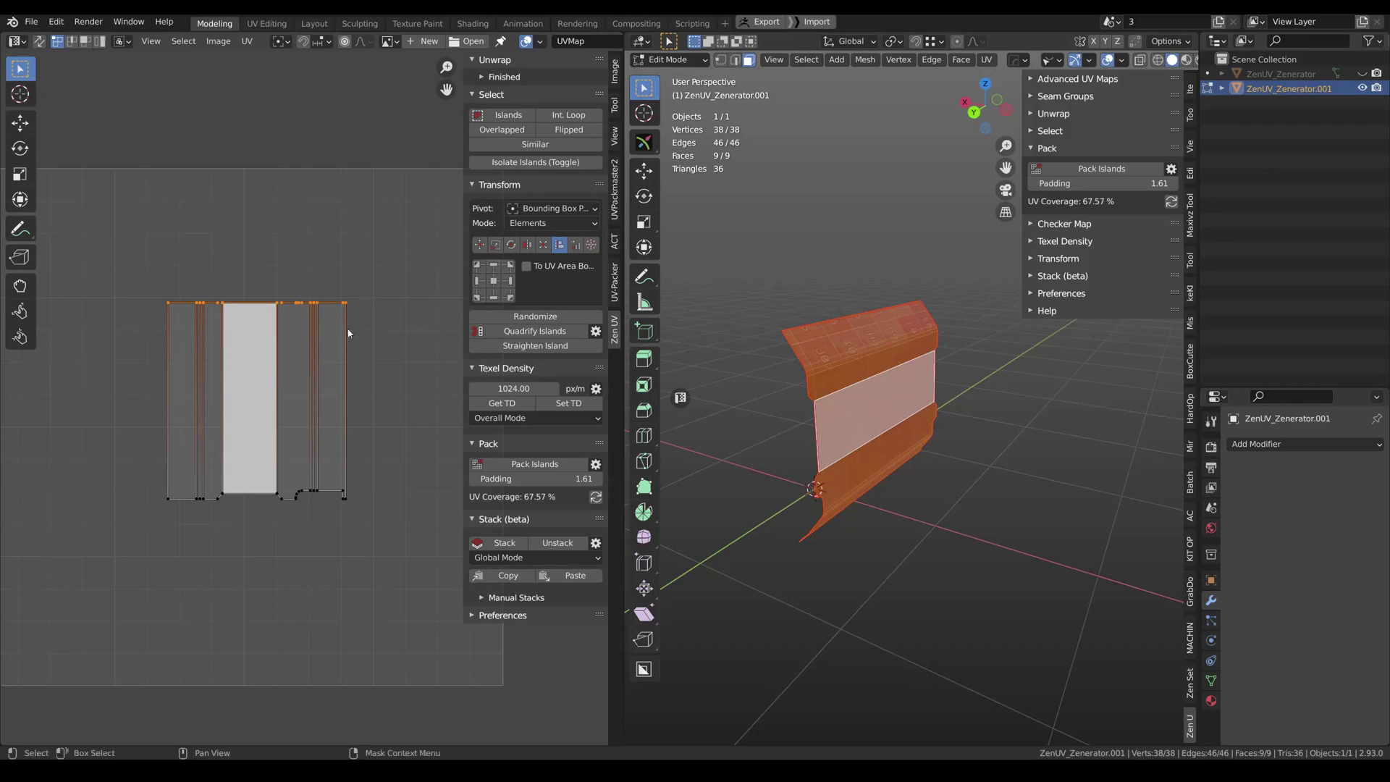
Step: Align the strip's island to the top of the UV area
scroll(328, 293, "up", 3)
scroll(347, 300, "down", 2)
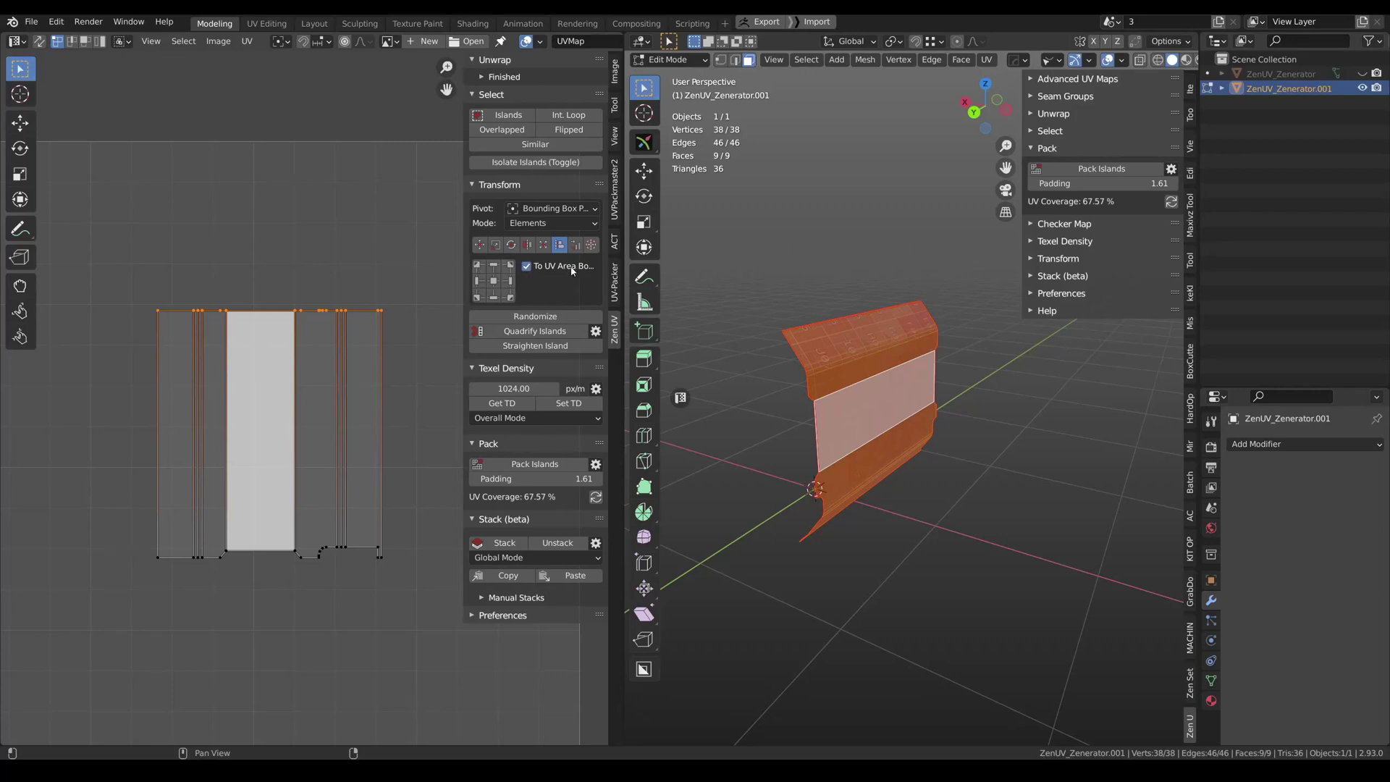
left_click(495, 270)
scroll(311, 385, "down", 3)
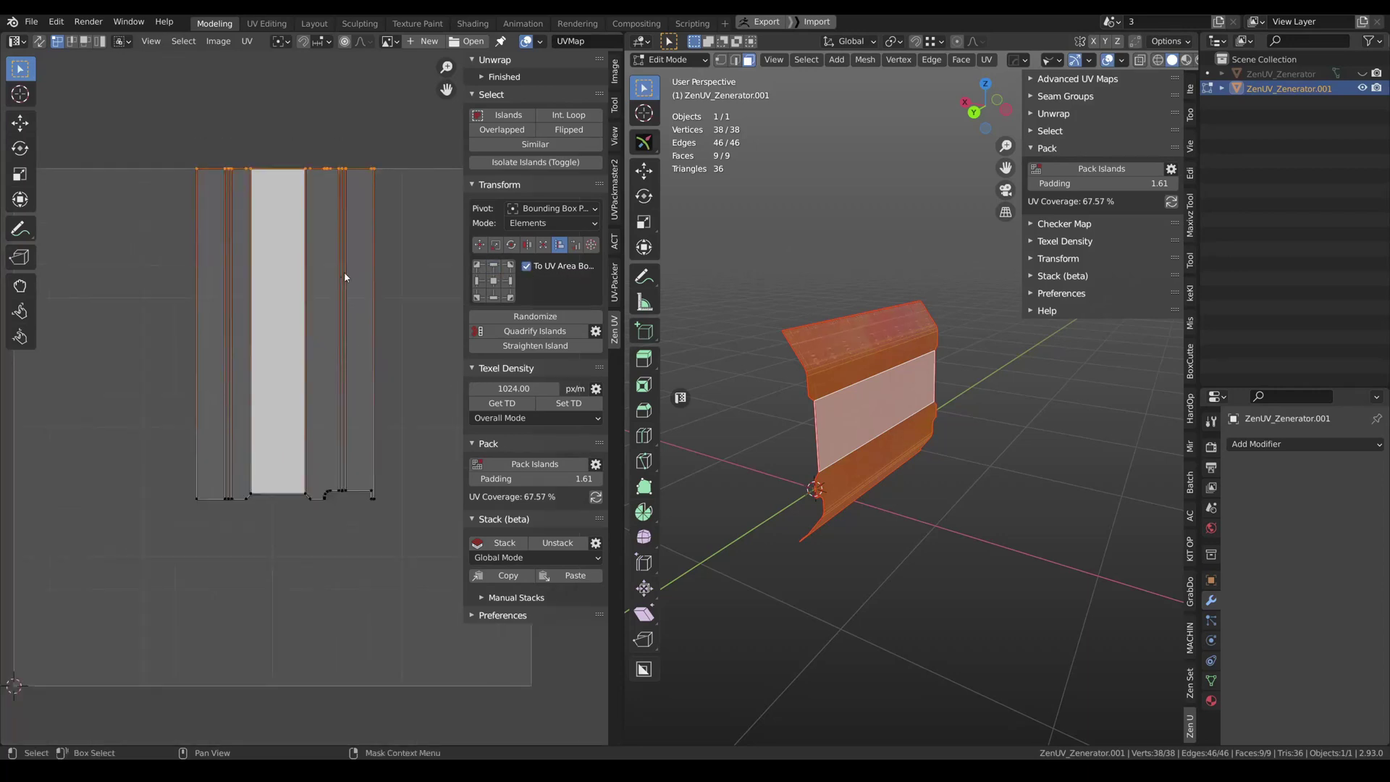
scroll(311, 385, "up", 2)
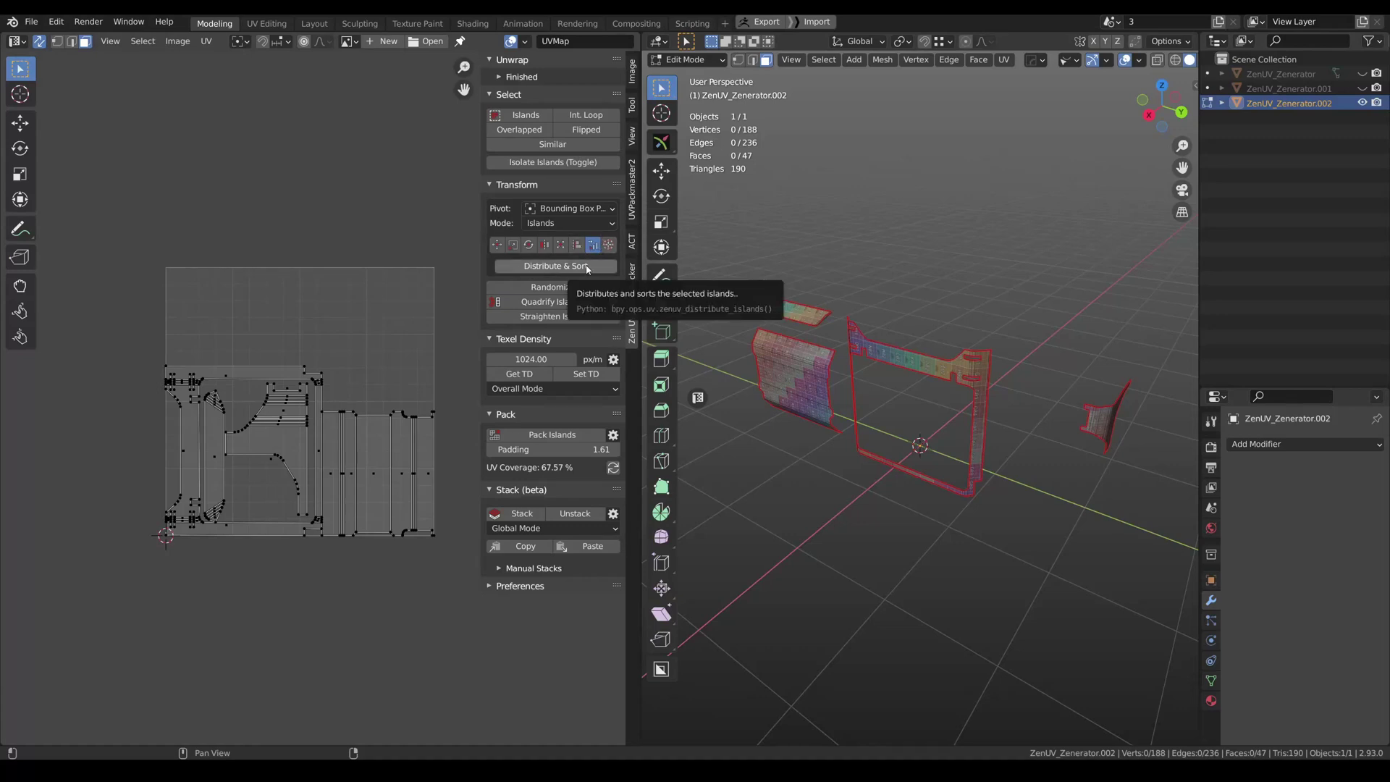
Step: Distribute all UV islands in a row, trying each sort order and settling on UV Area
left_click_drag(450, 565, 151, 278)
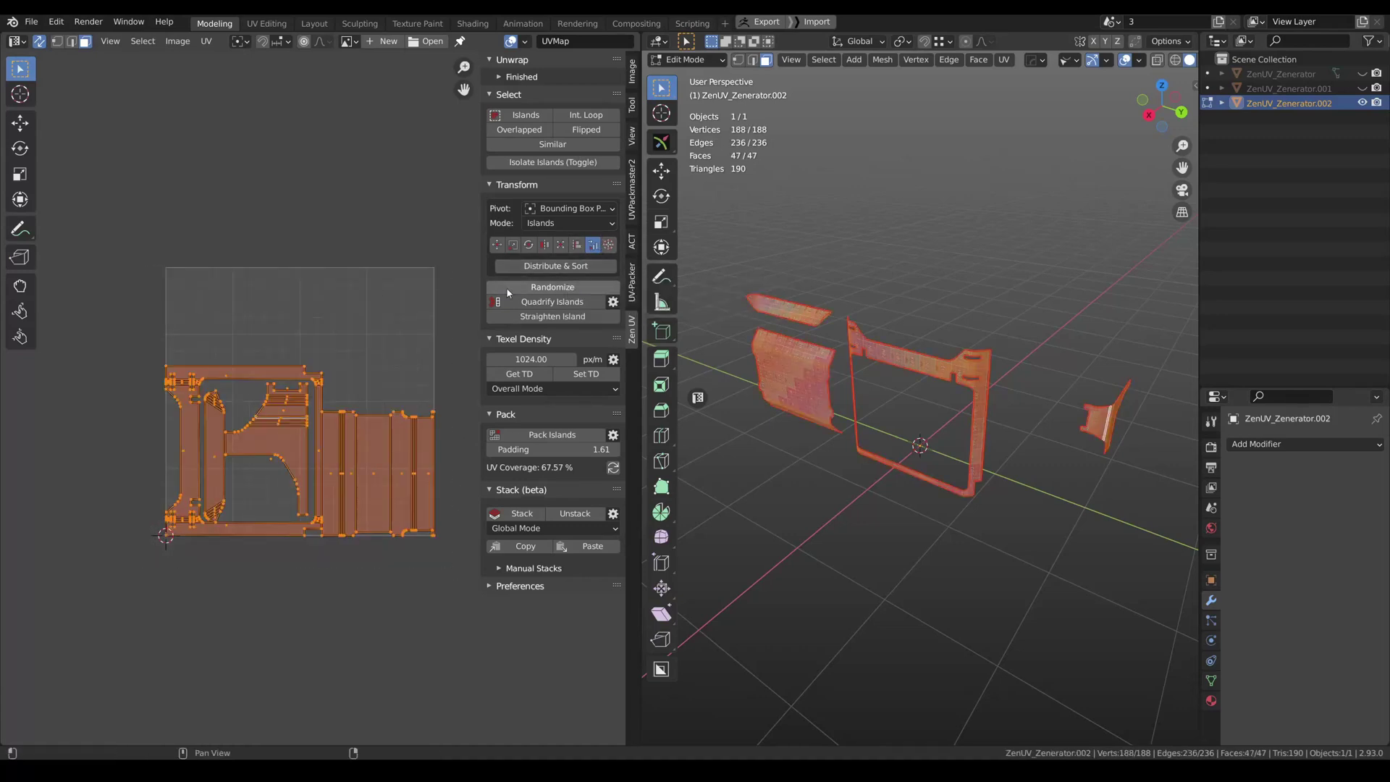
left_click(551, 266)
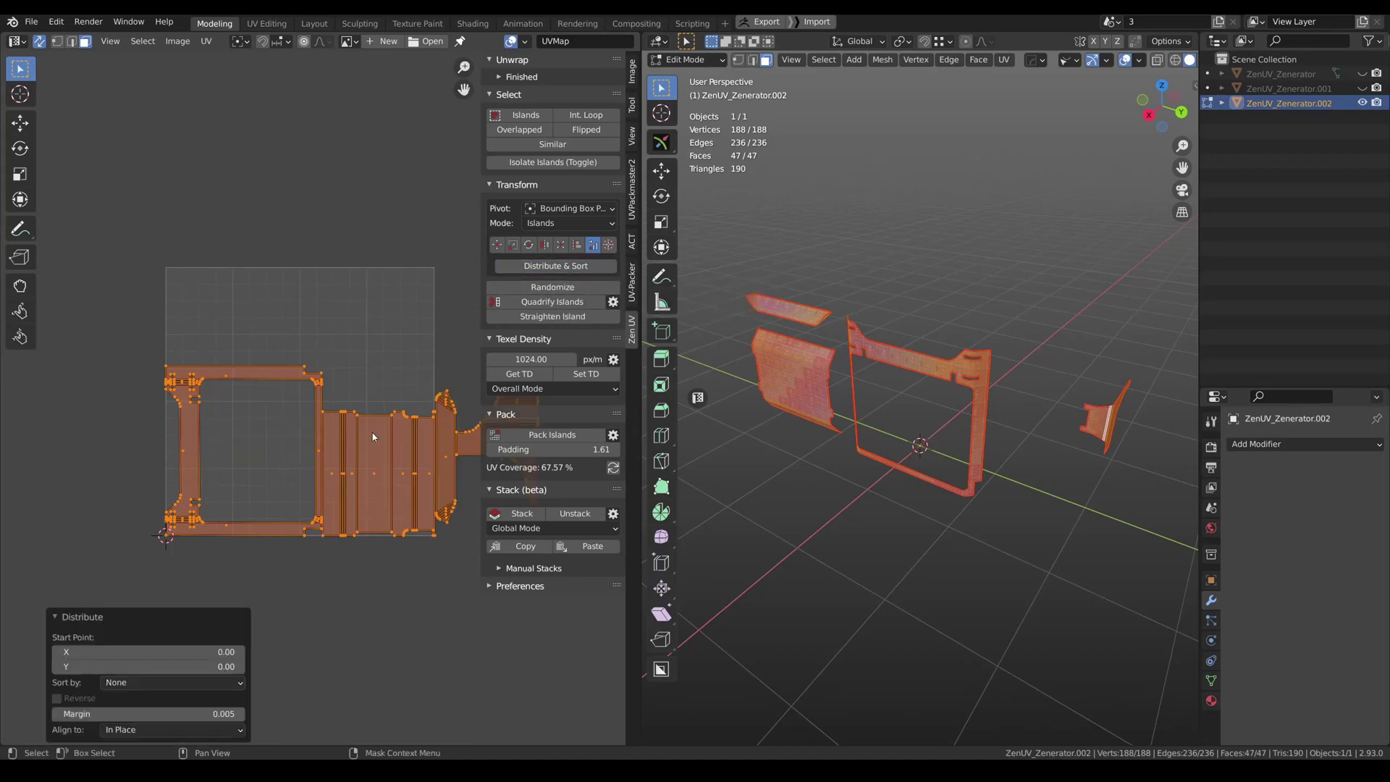
left_click(176, 683)
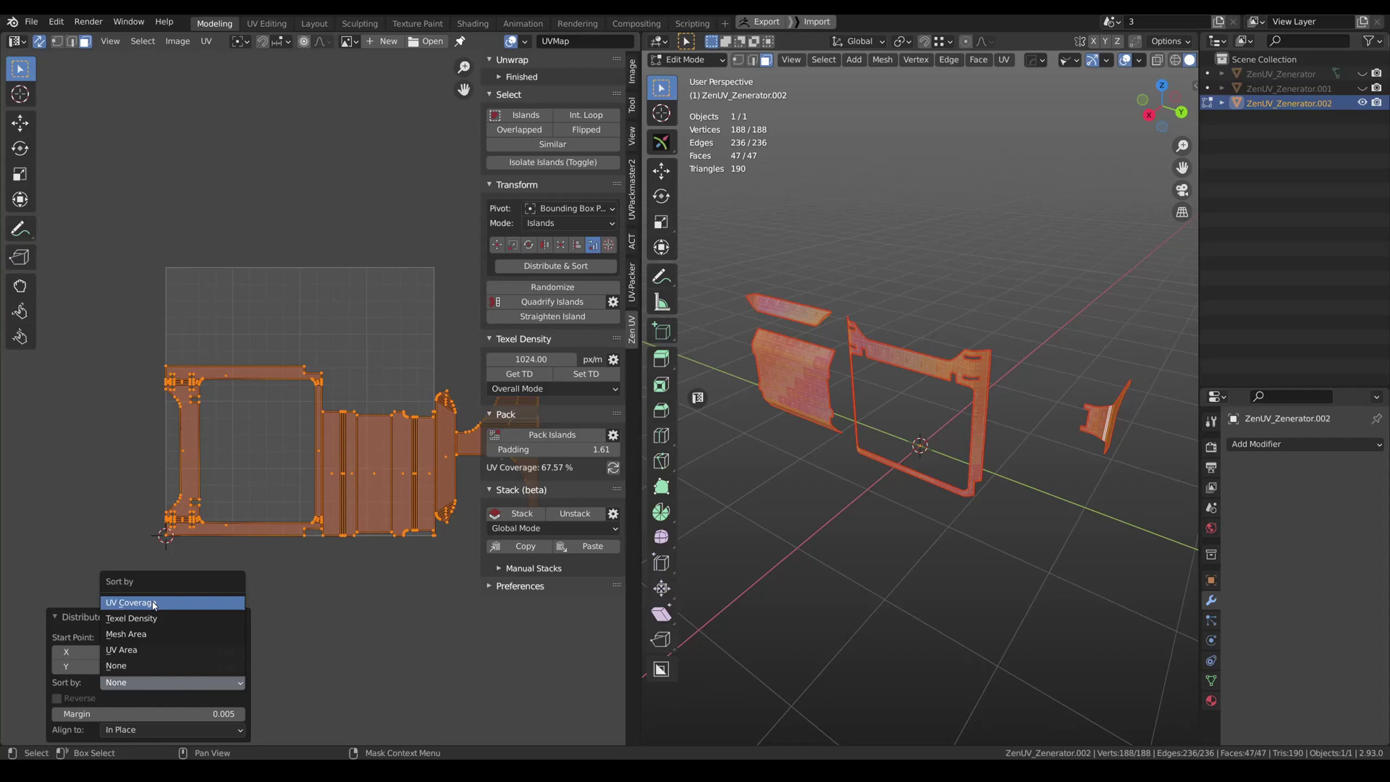
left_click(154, 603)
left_click(154, 682)
left_click(154, 619)
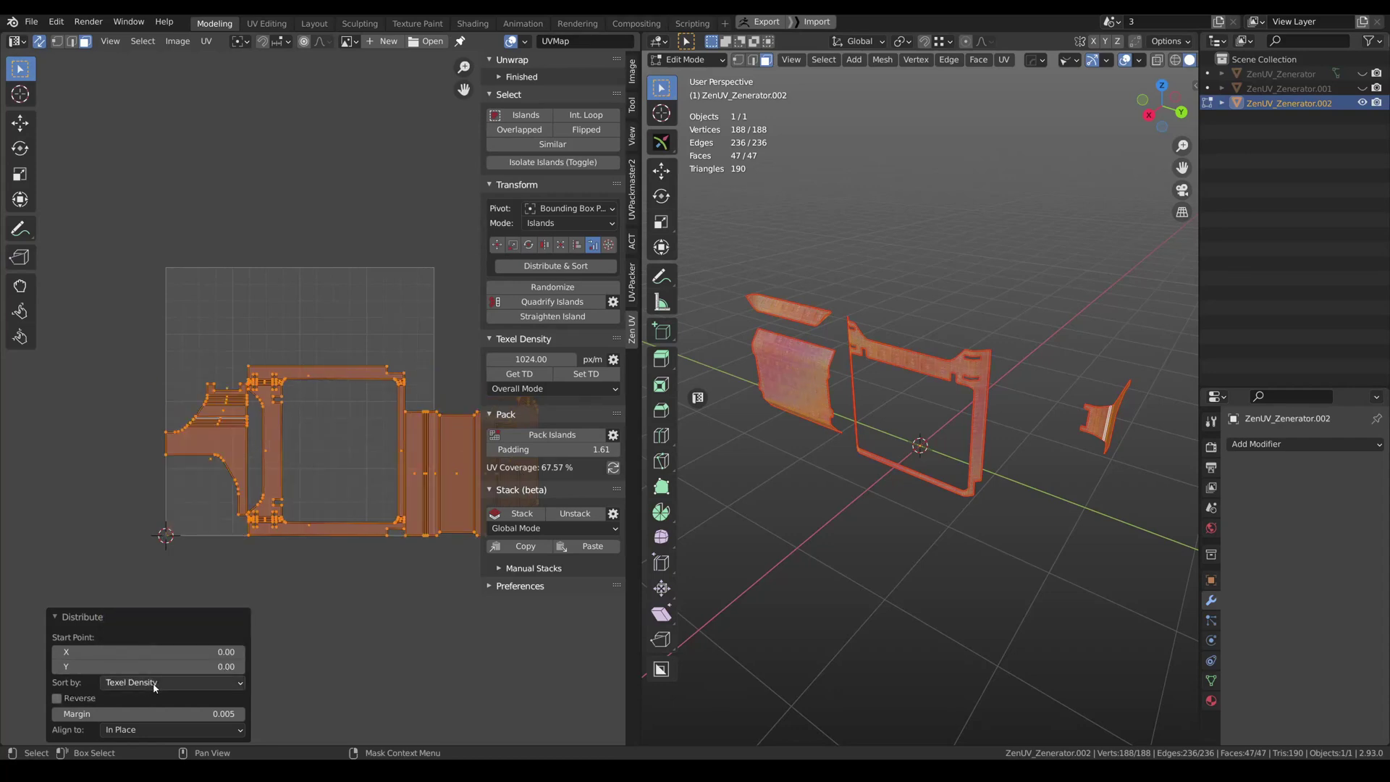
left_click(154, 683)
left_click(153, 634)
left_click(150, 683)
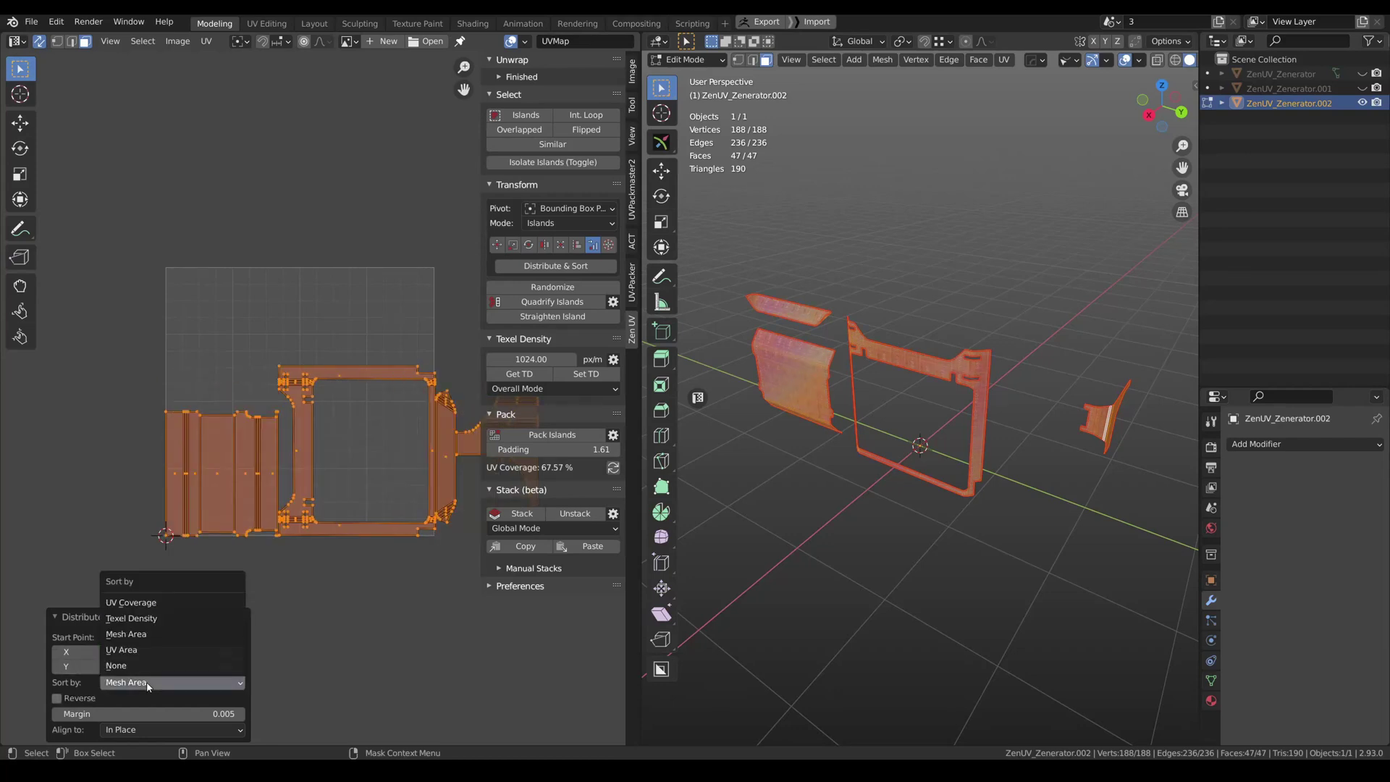
left_click(143, 650)
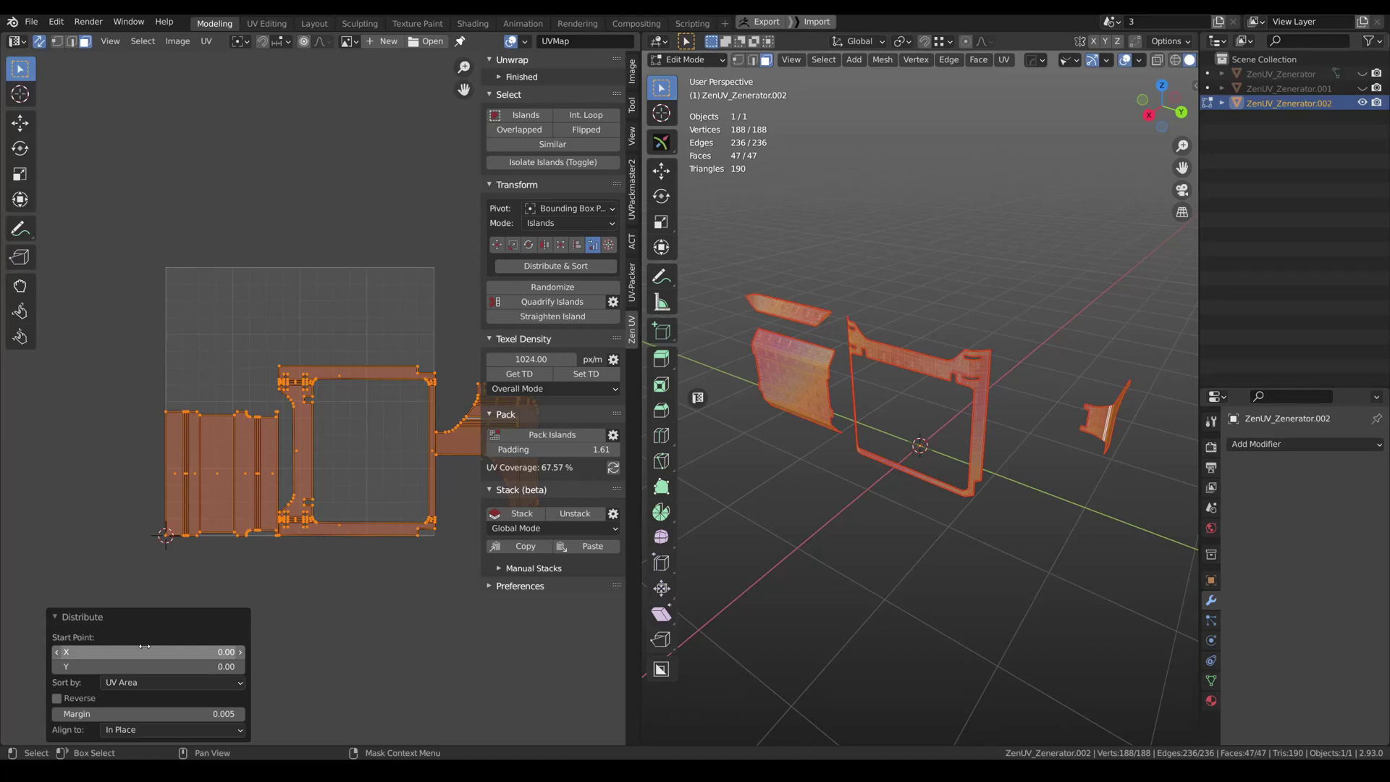
Step: Set the distributed islands' vertical alignment to Top, then to Center
left_click(145, 729)
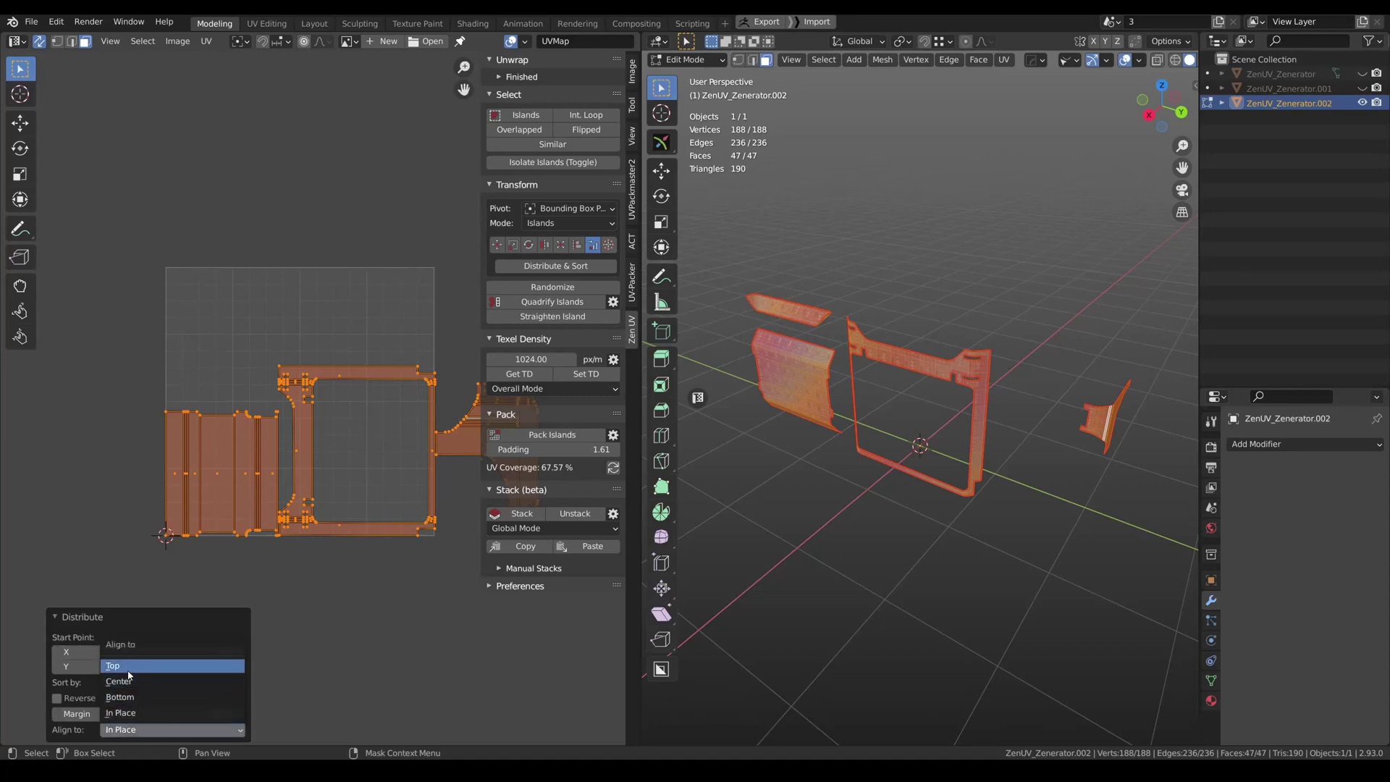
left_click(129, 671)
left_click(140, 728)
left_click(131, 681)
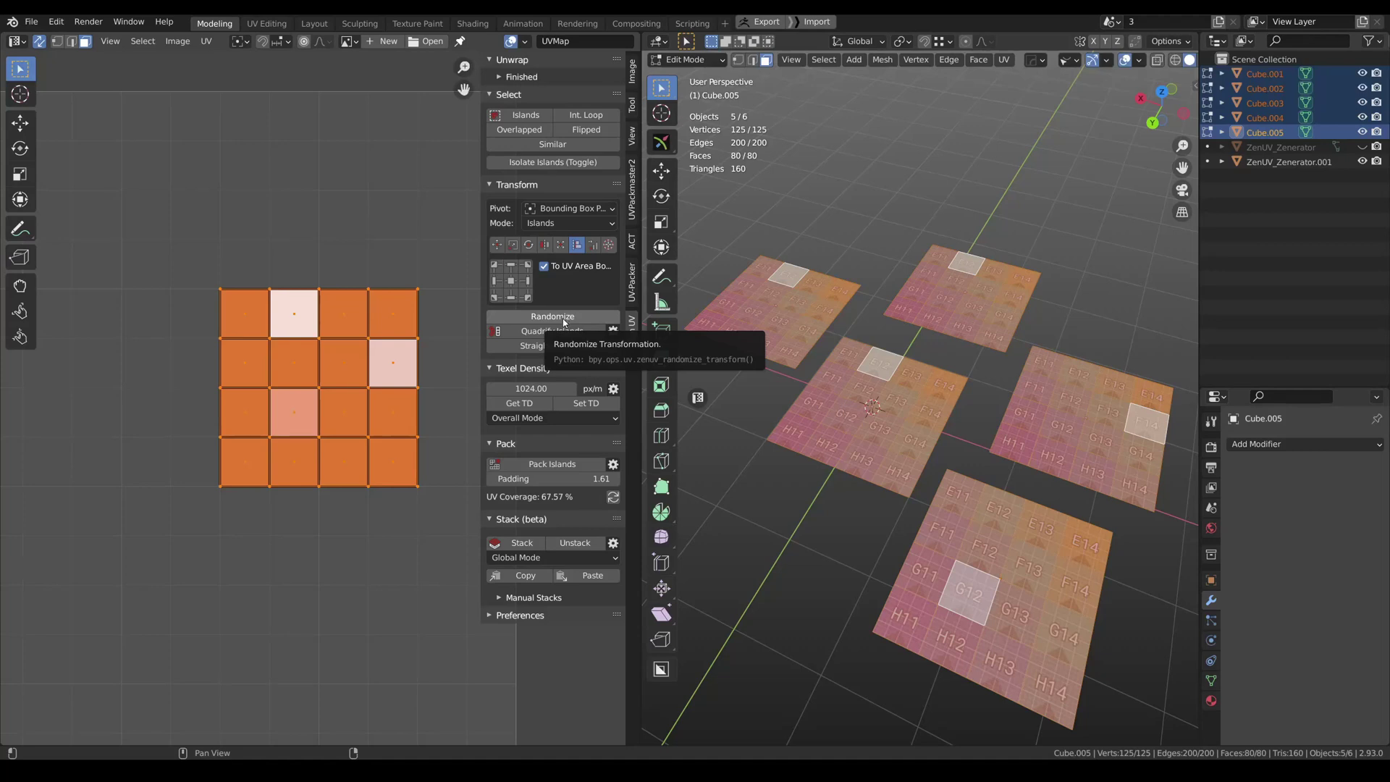
Step: Randomize the islands with position 0.06, rotation 0.96 and scale 0.09
left_click(557, 318)
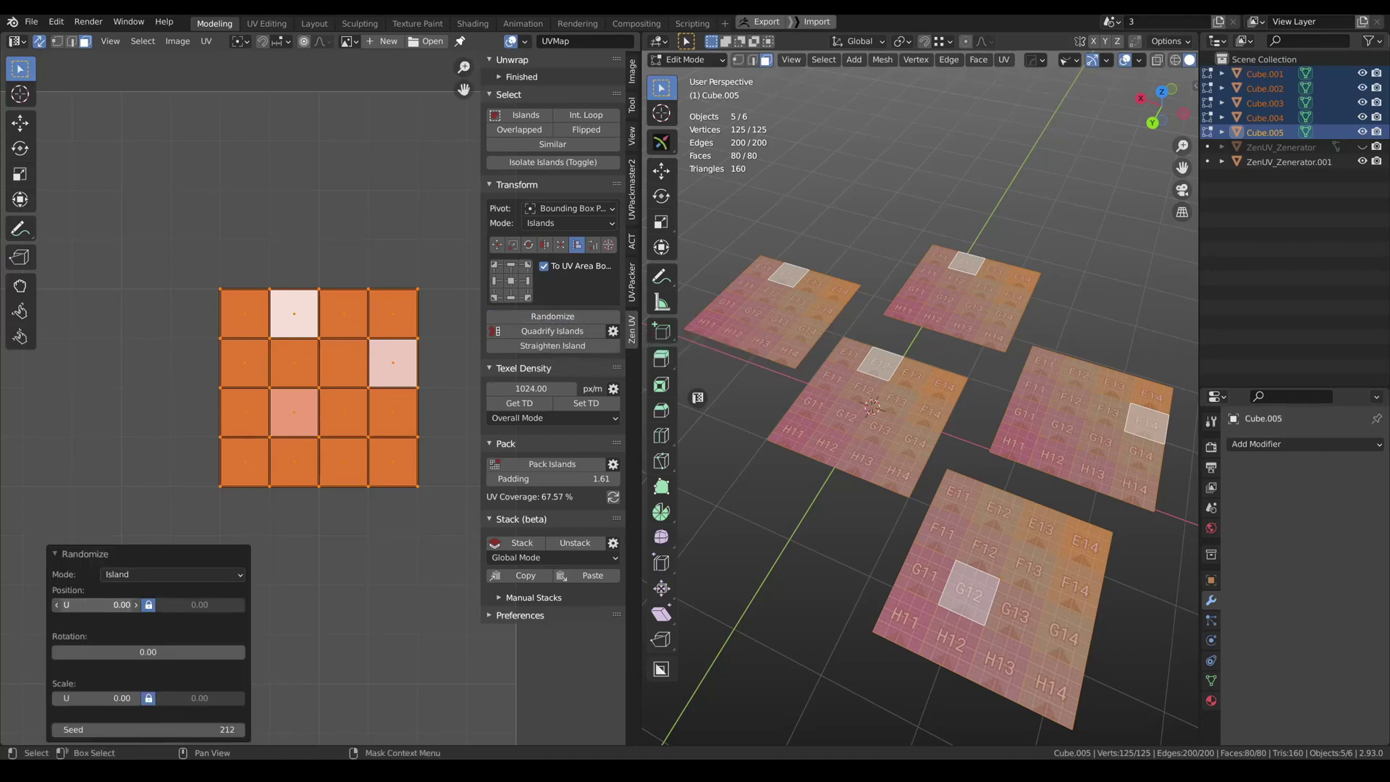
left_click_drag(94, 604, 103, 604)
left_click_drag(85, 651, 115, 652)
left_click_drag(94, 697, 112, 730)
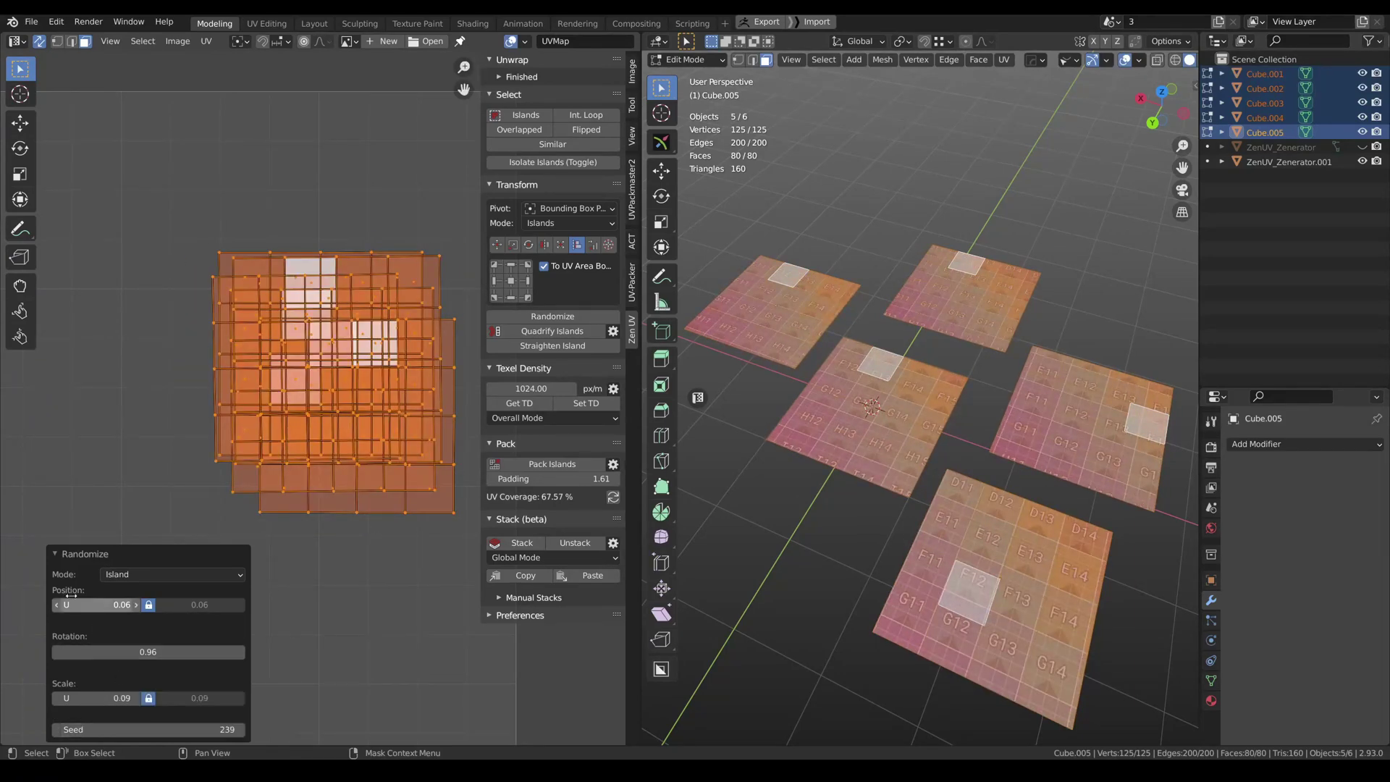
Step: Switch randomize Mode to Selection with a 0.03 position offset and seed 634
left_click(104, 576)
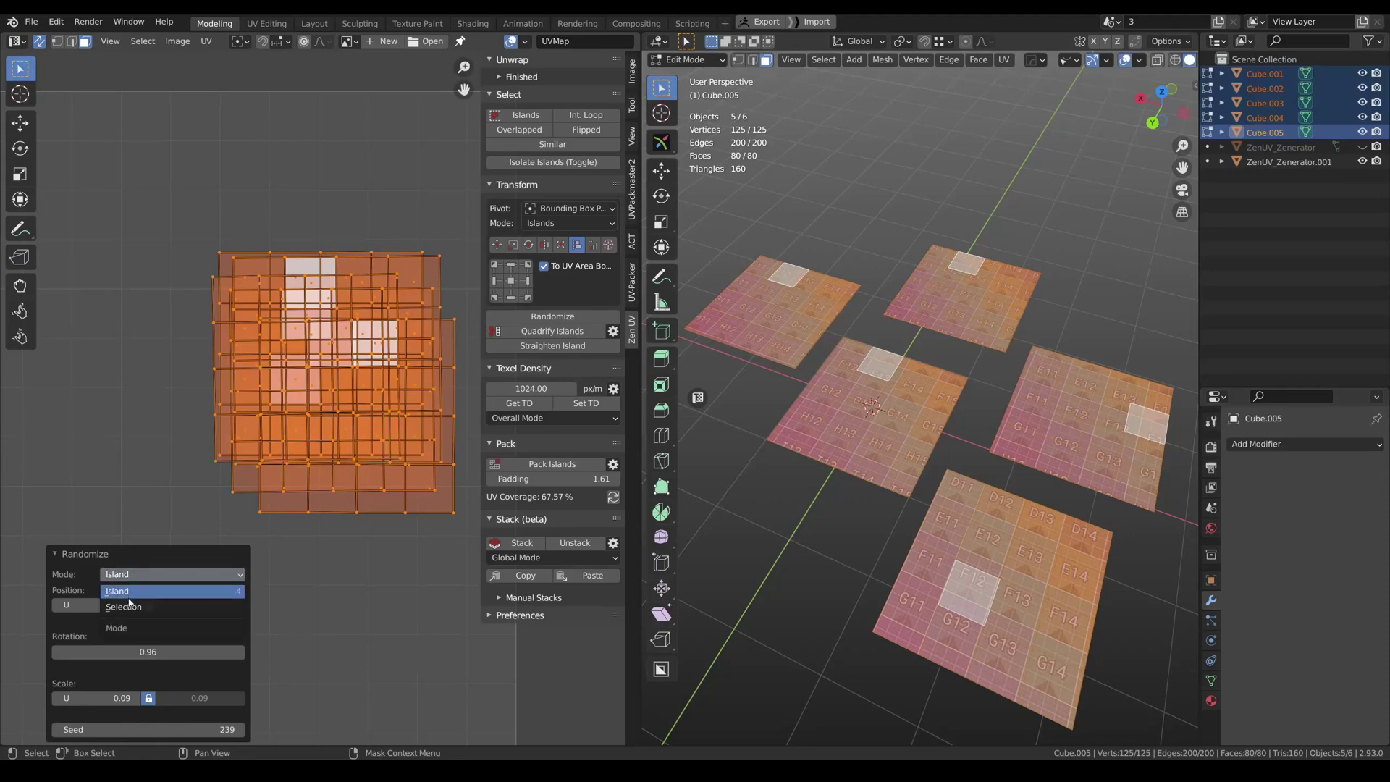
left_click(127, 608)
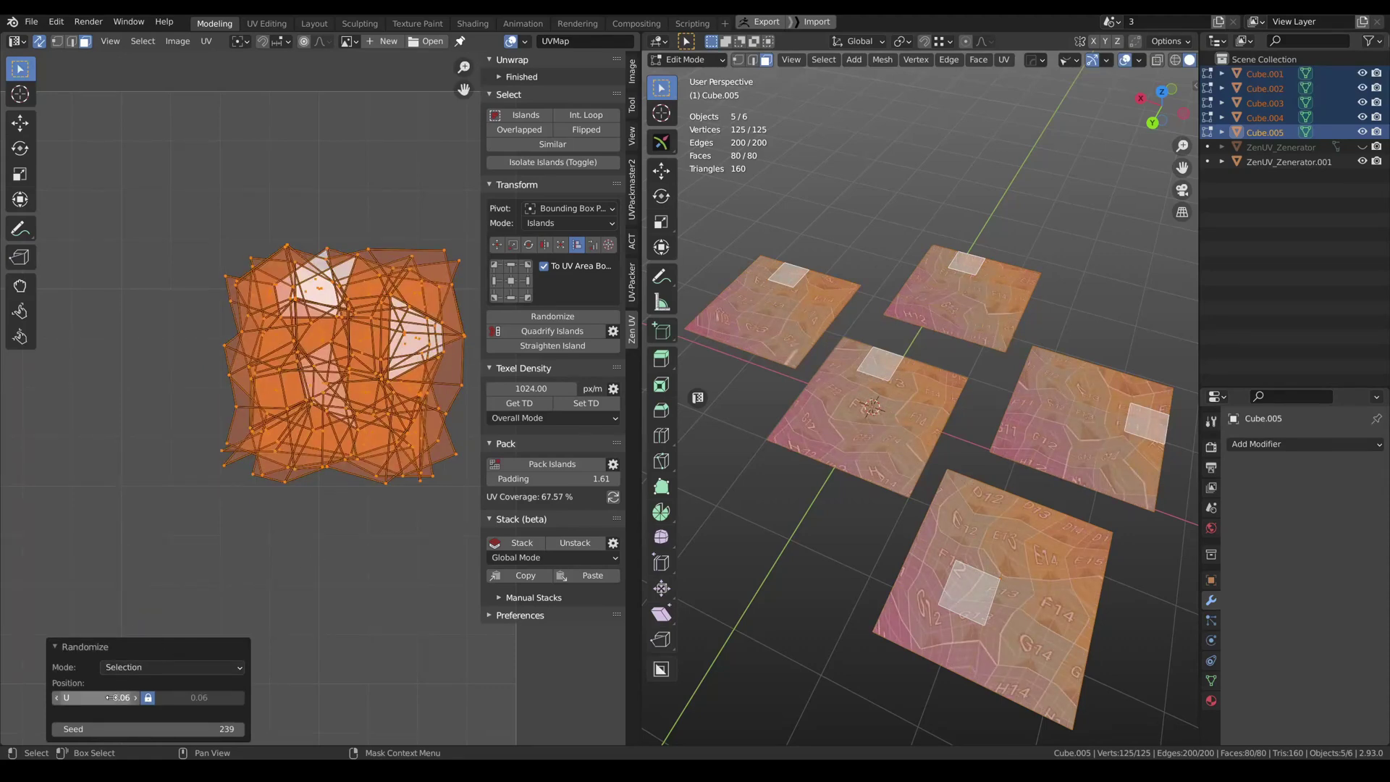
left_click_drag(111, 697, 202, 729)
left_click(136, 698)
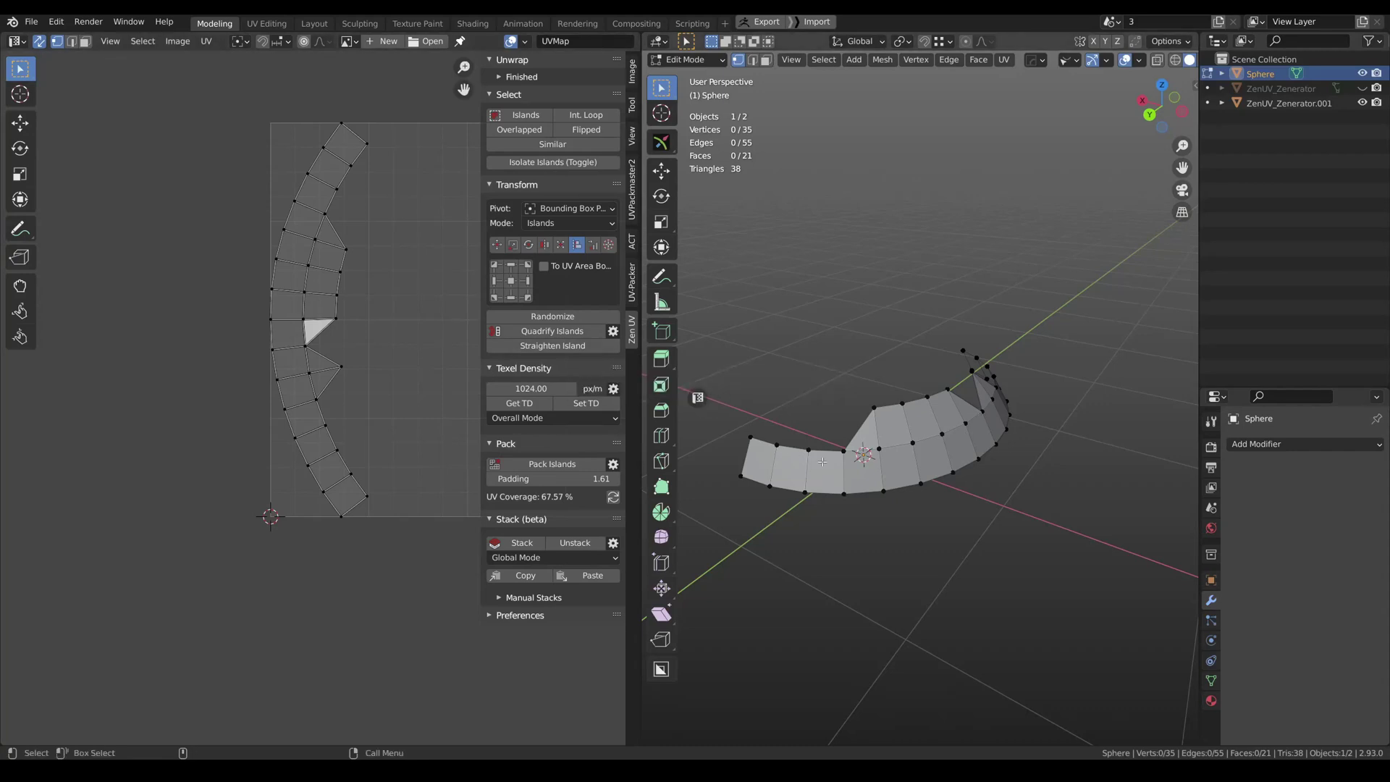
Step: Straighten the strip's UV island along its lower boundary edge loop, then select its right edge column
key("2")
left_click(826, 493, "alt")
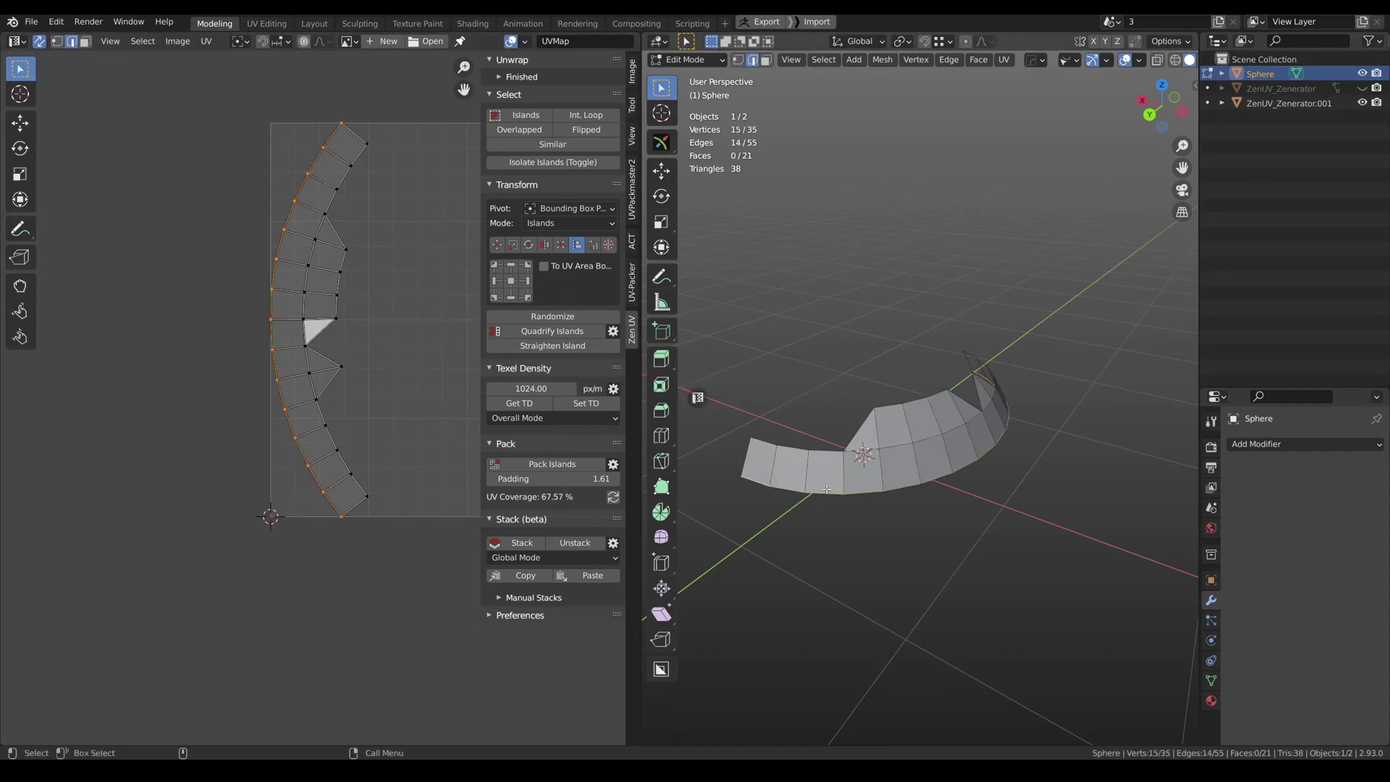
left_click(551, 346)
middle_click_drag(832, 289, 869, 376)
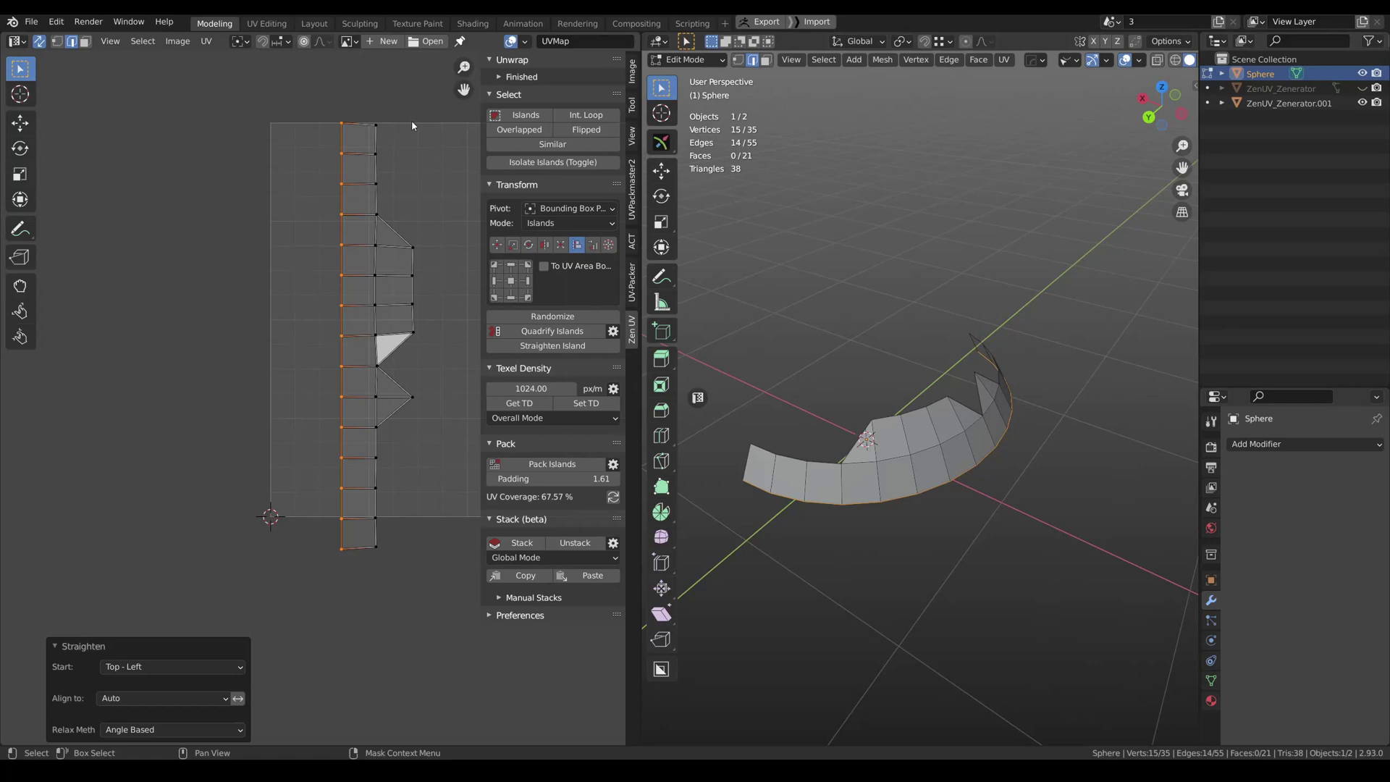
left_click_drag(385, 95, 365, 604)
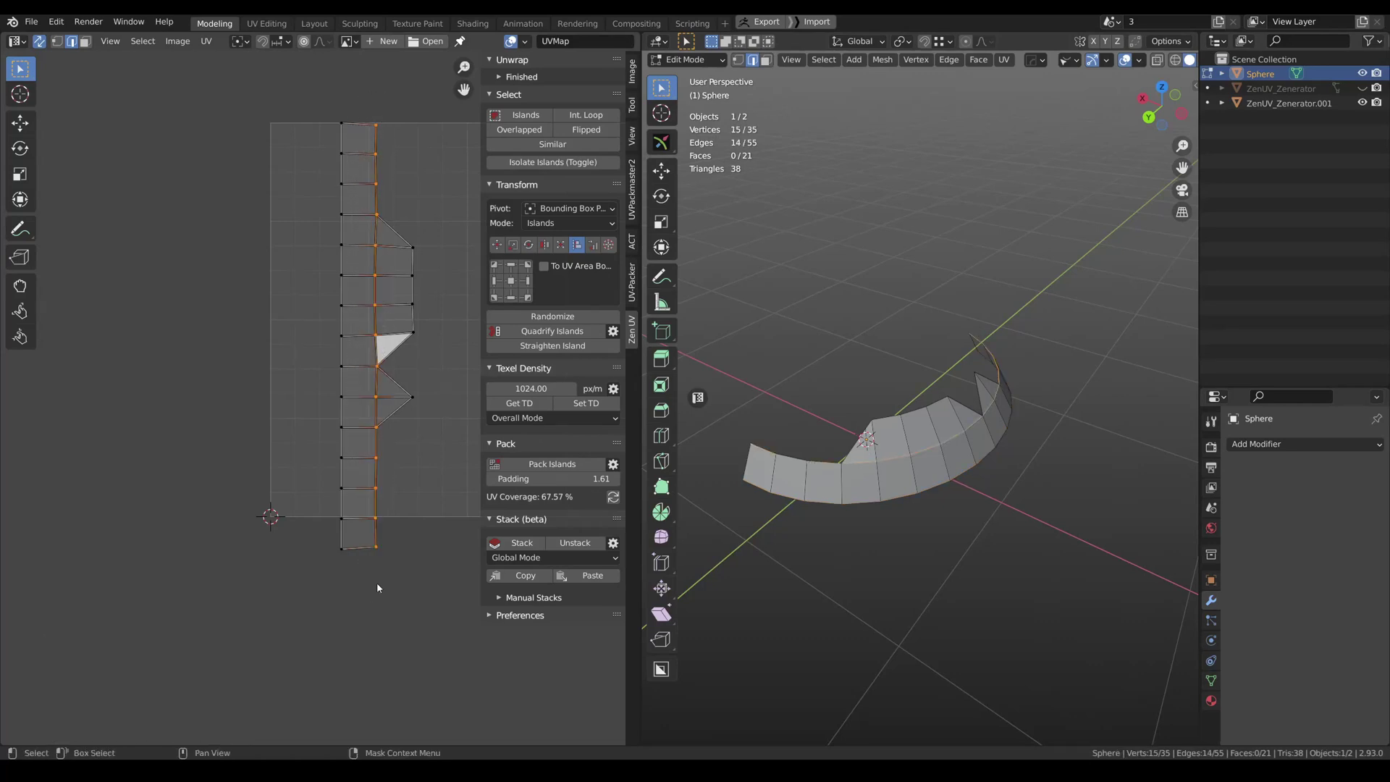
Step: Set the transform mode to Elements and box-select the protruding faces' four outer vertices
left_click(548, 224)
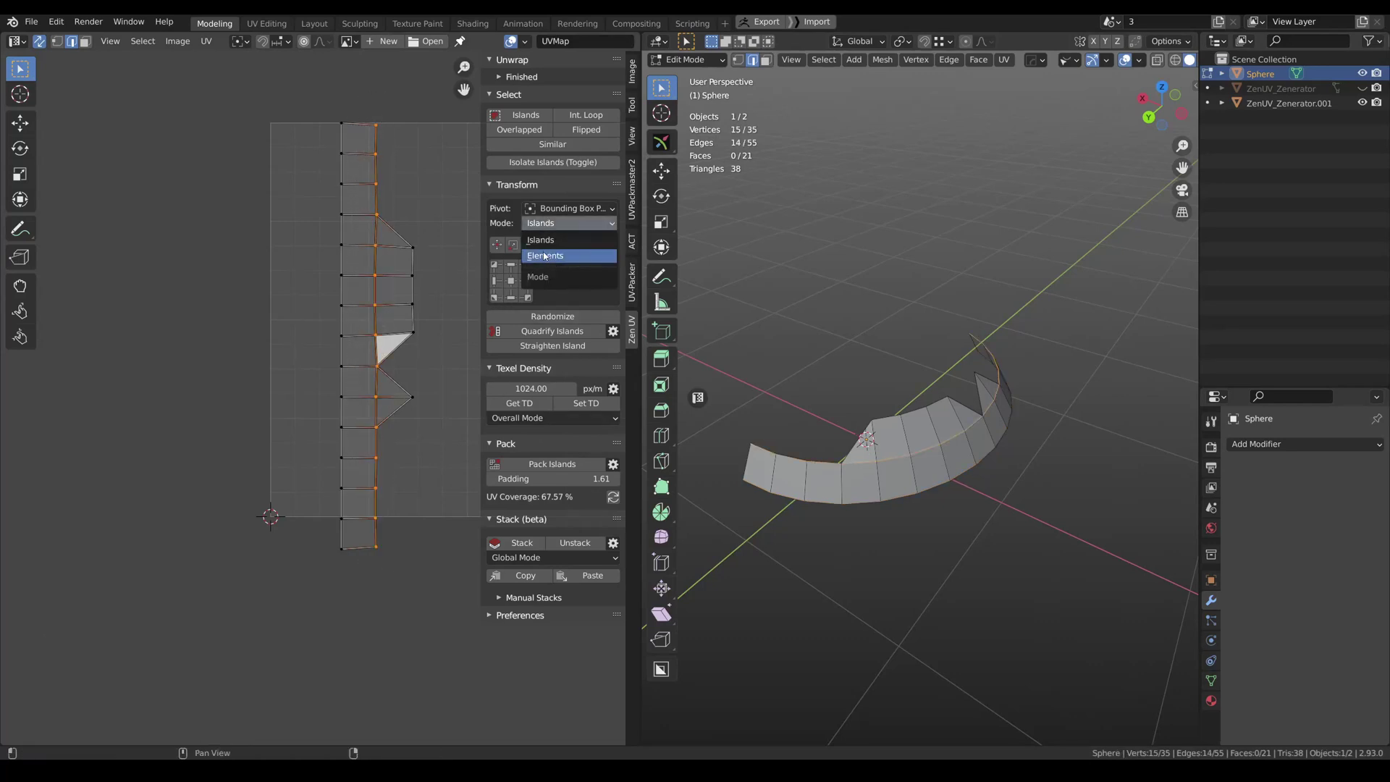
left_click(545, 257)
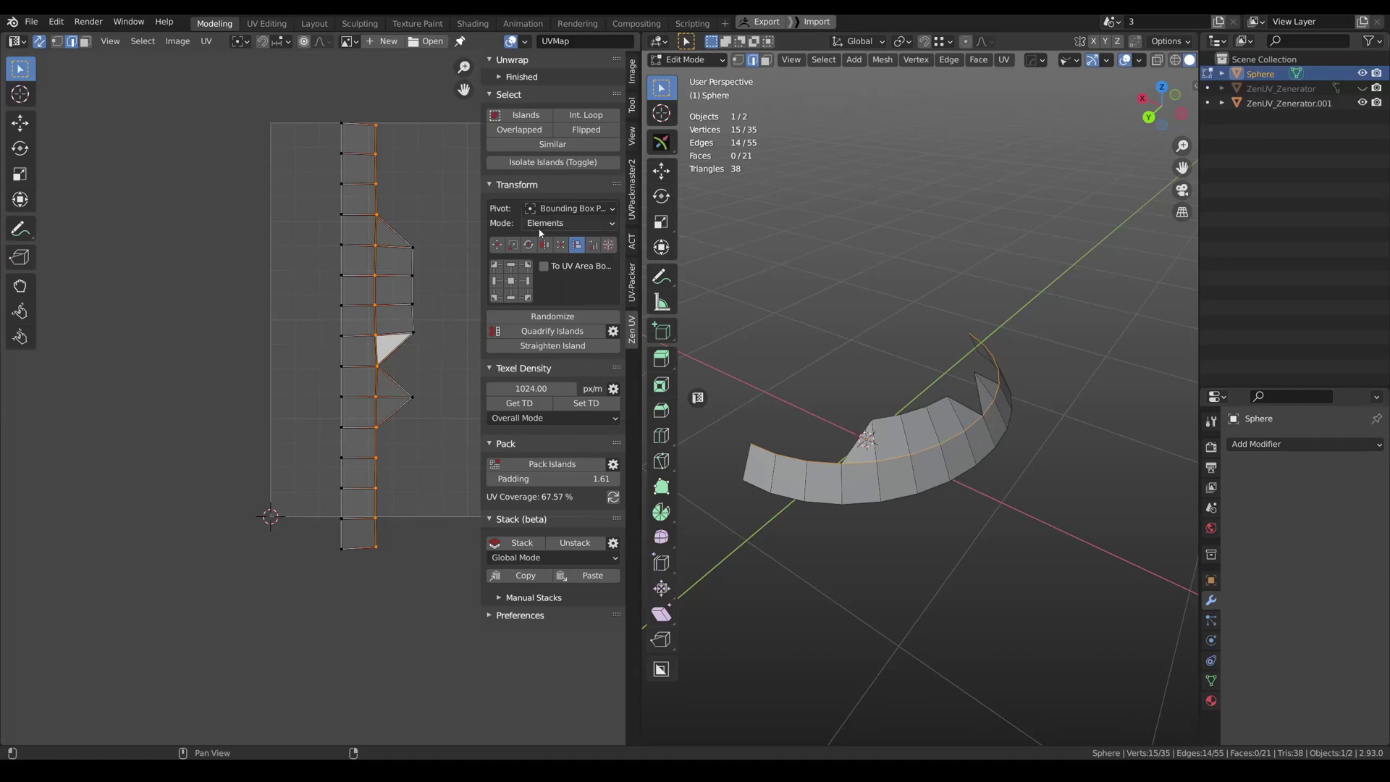
left_click_drag(431, 239, 398, 362)
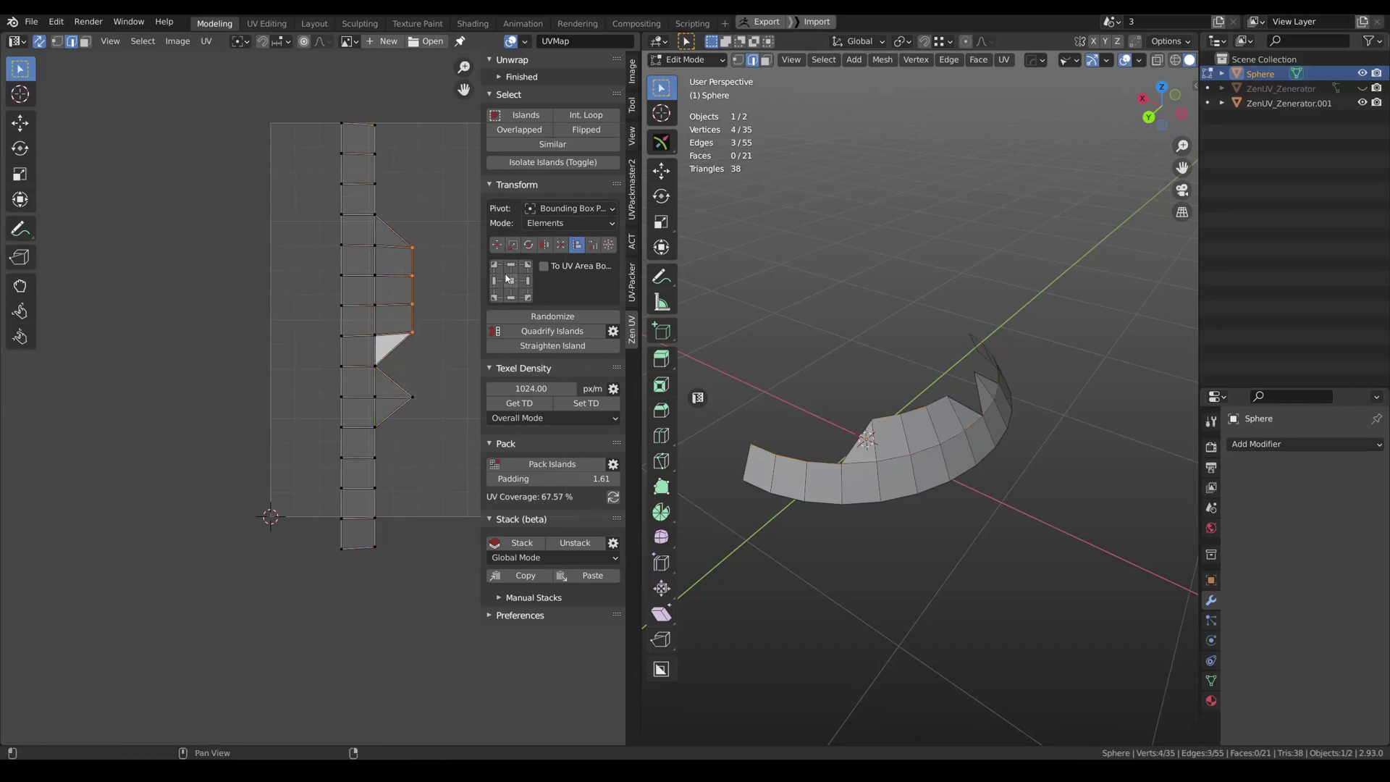
scroll(394, 264, "up", 5)
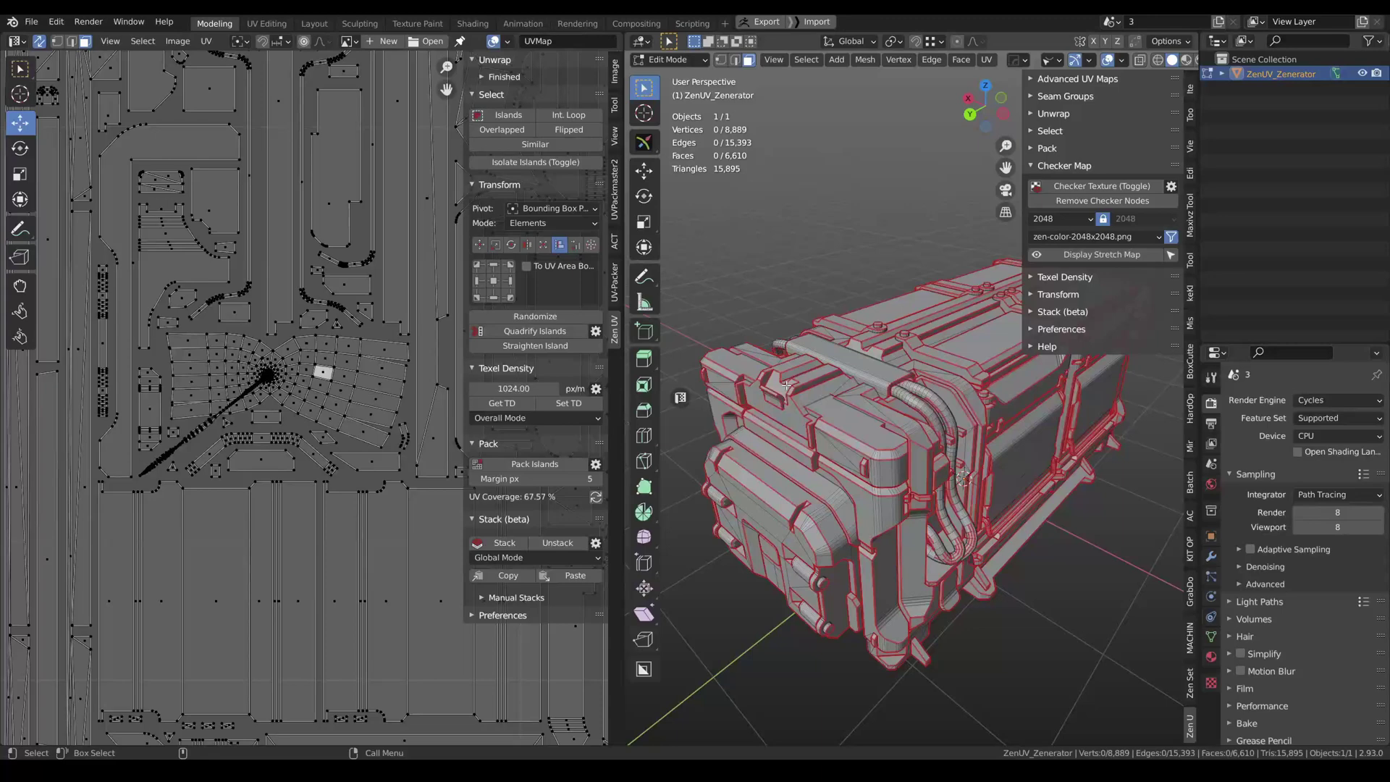
Step: Show UV stretch and the stretch map, select stretched islands at filter 9.49, and hide the rest
left_click(506, 41)
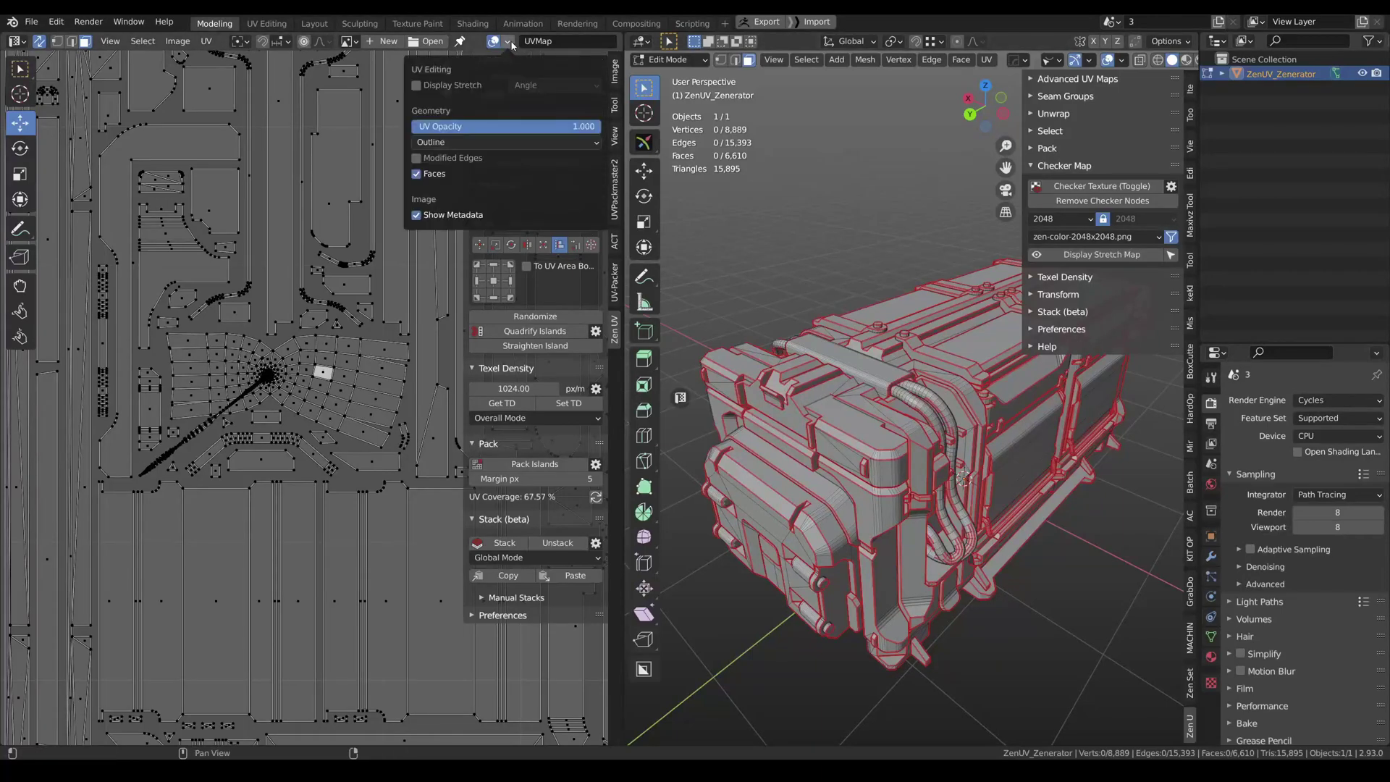
left_click(417, 86)
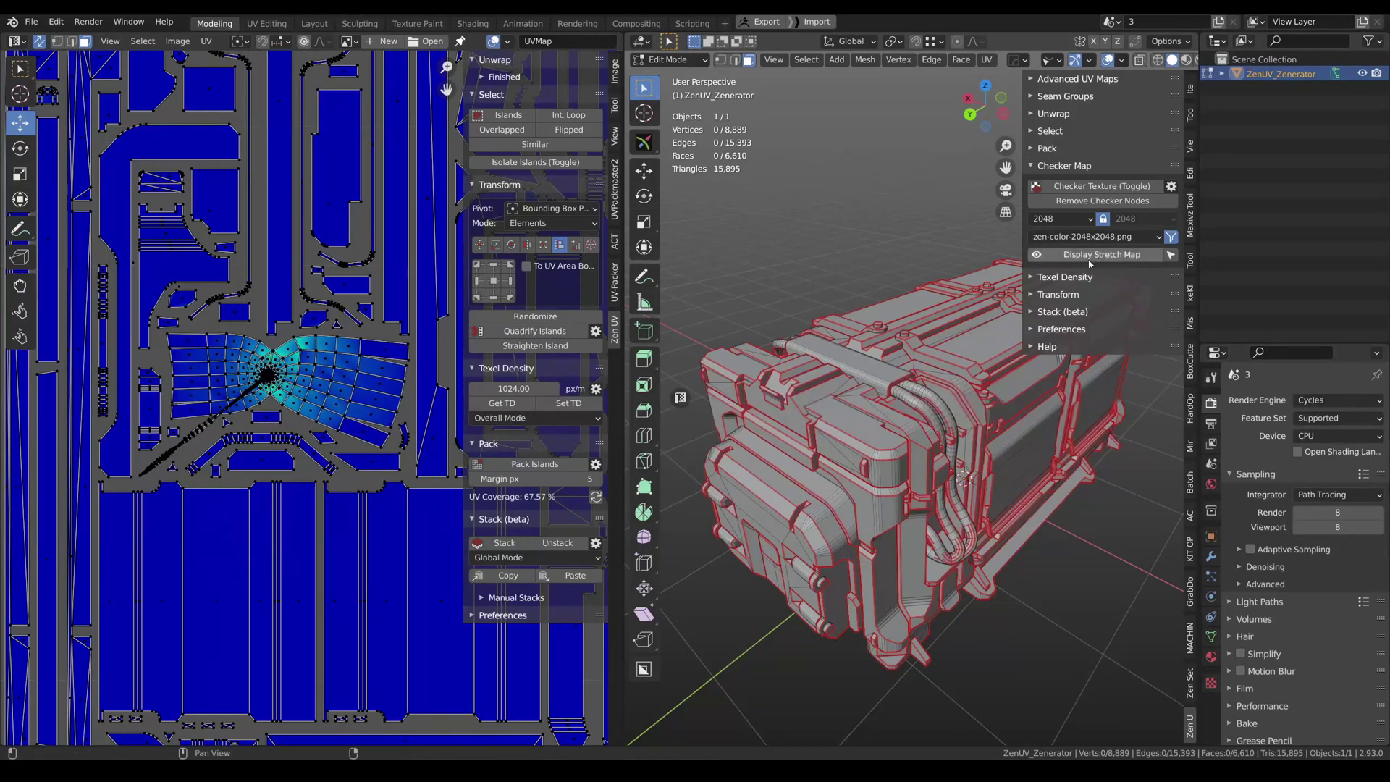
left_click(1116, 256)
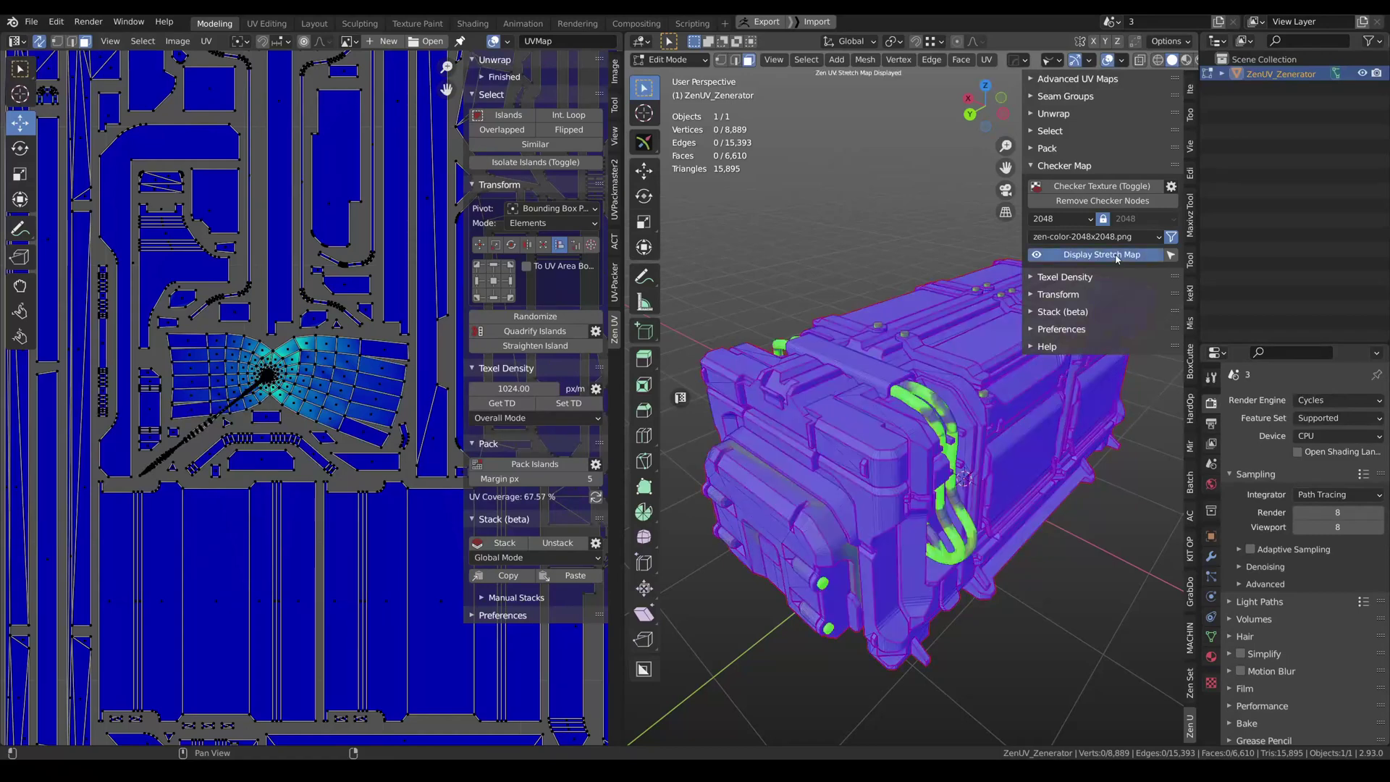
left_click(1171, 256)
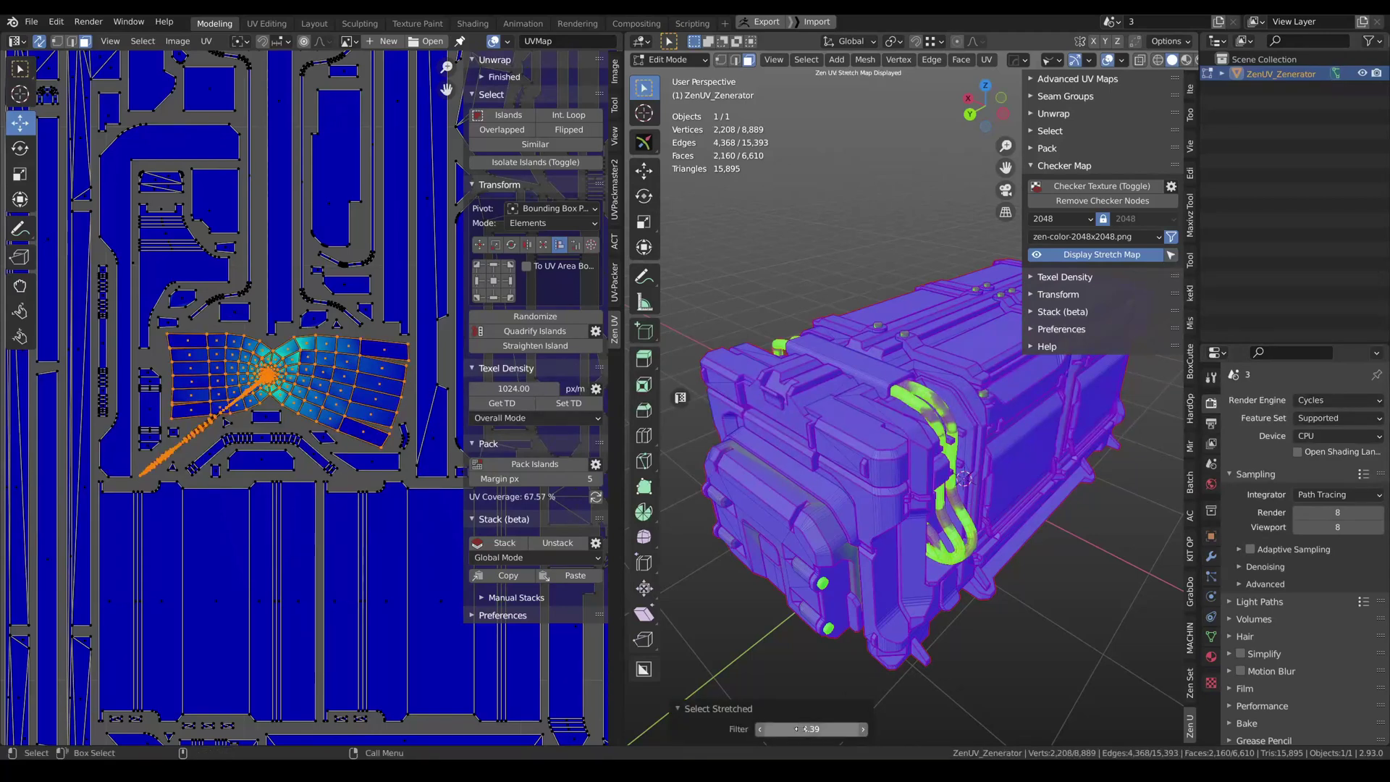
left_click_drag(805, 729, 869, 729)
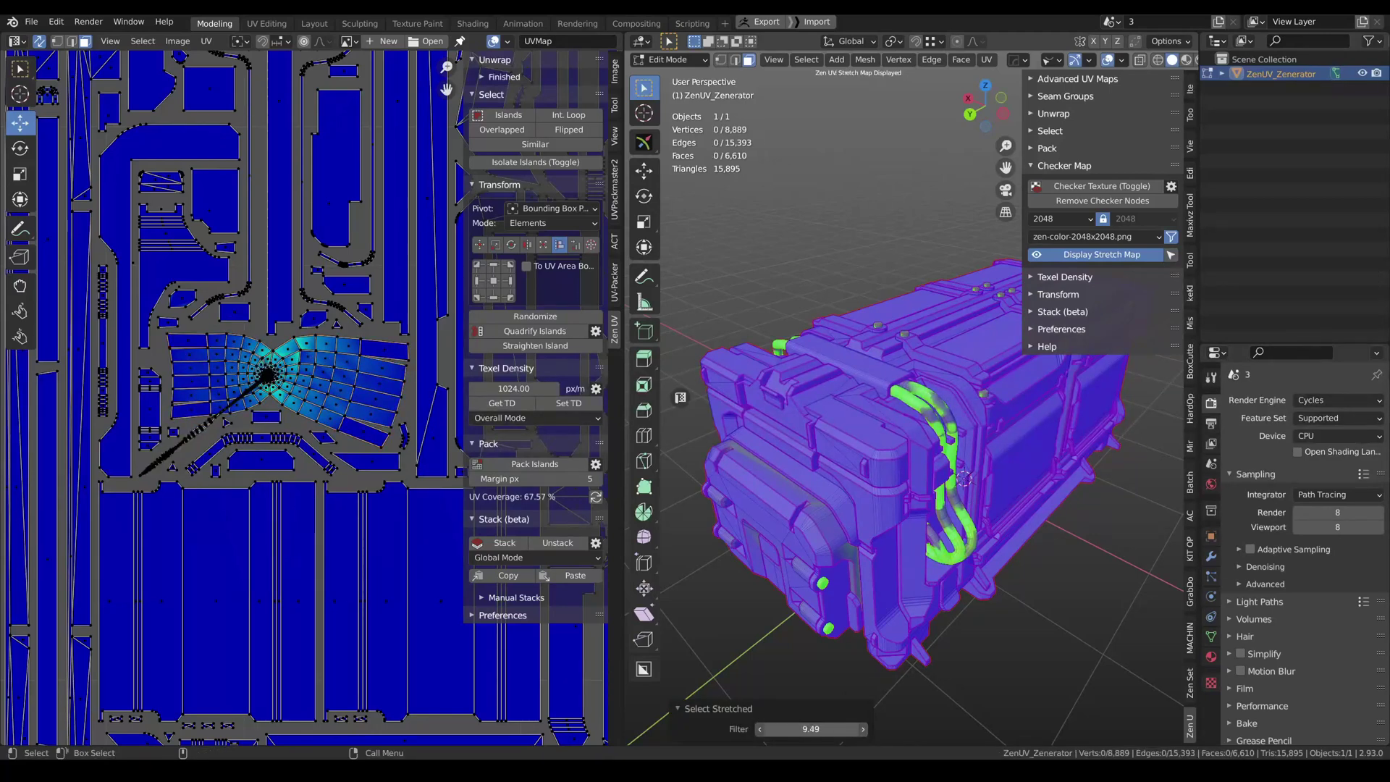
key("shift+h")
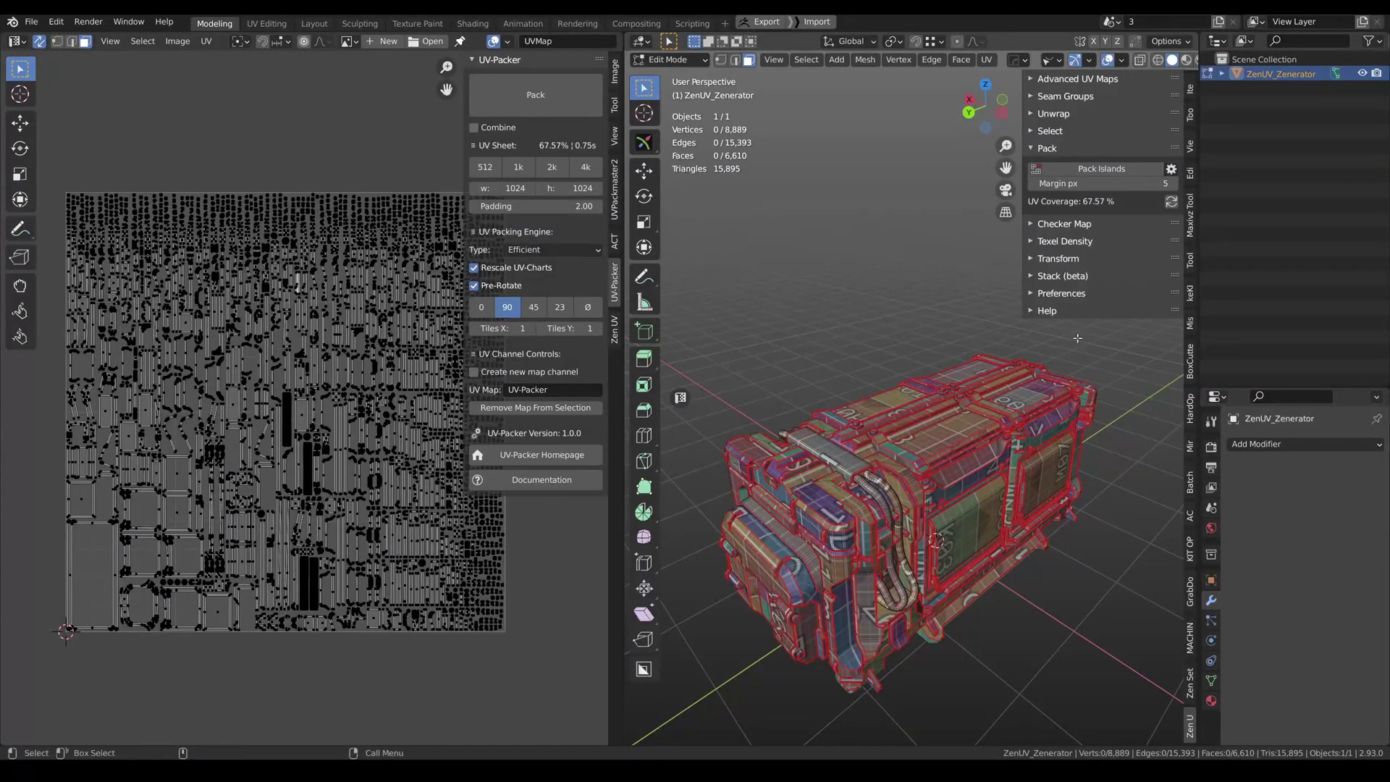
Step: Set the pack engine to UV-Packer and pack the crate's UV islands twice
left_click(1171, 169)
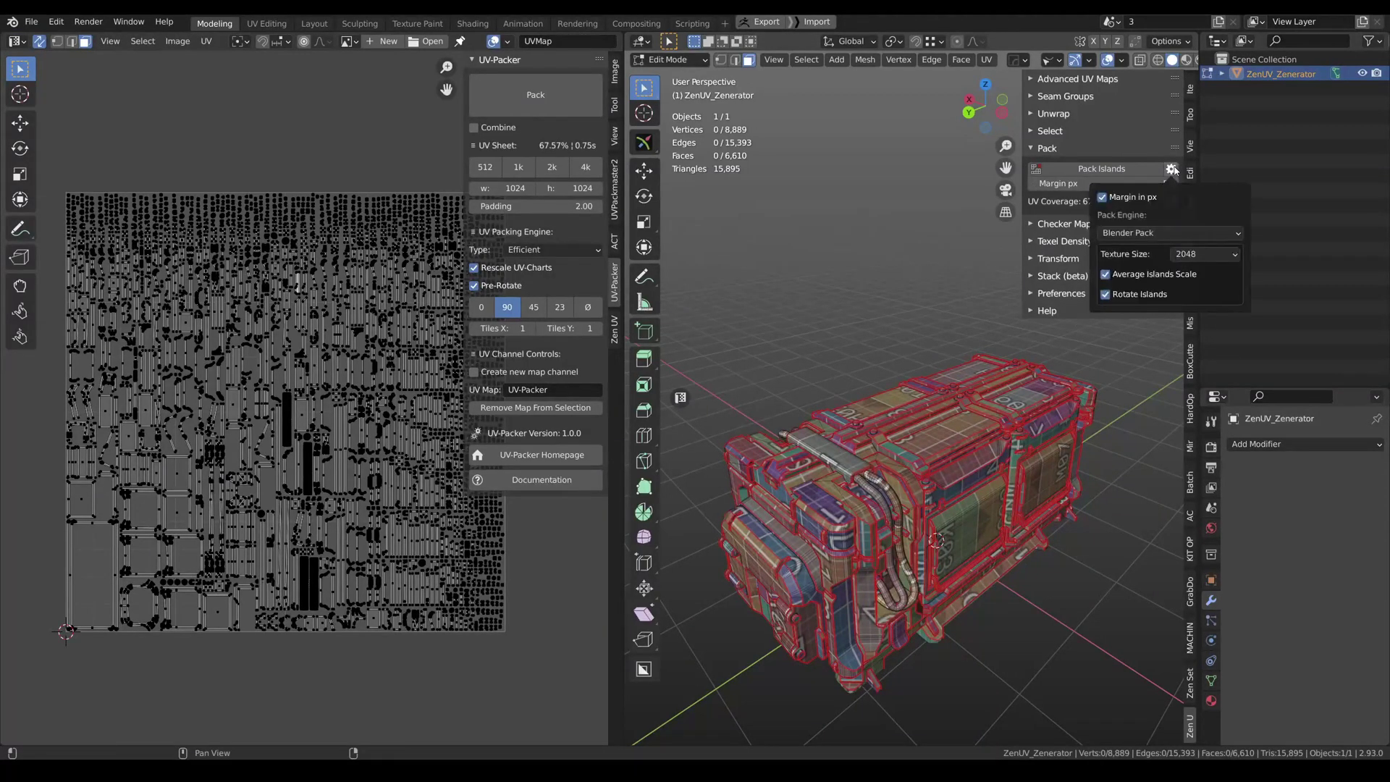
left_click(1136, 234)
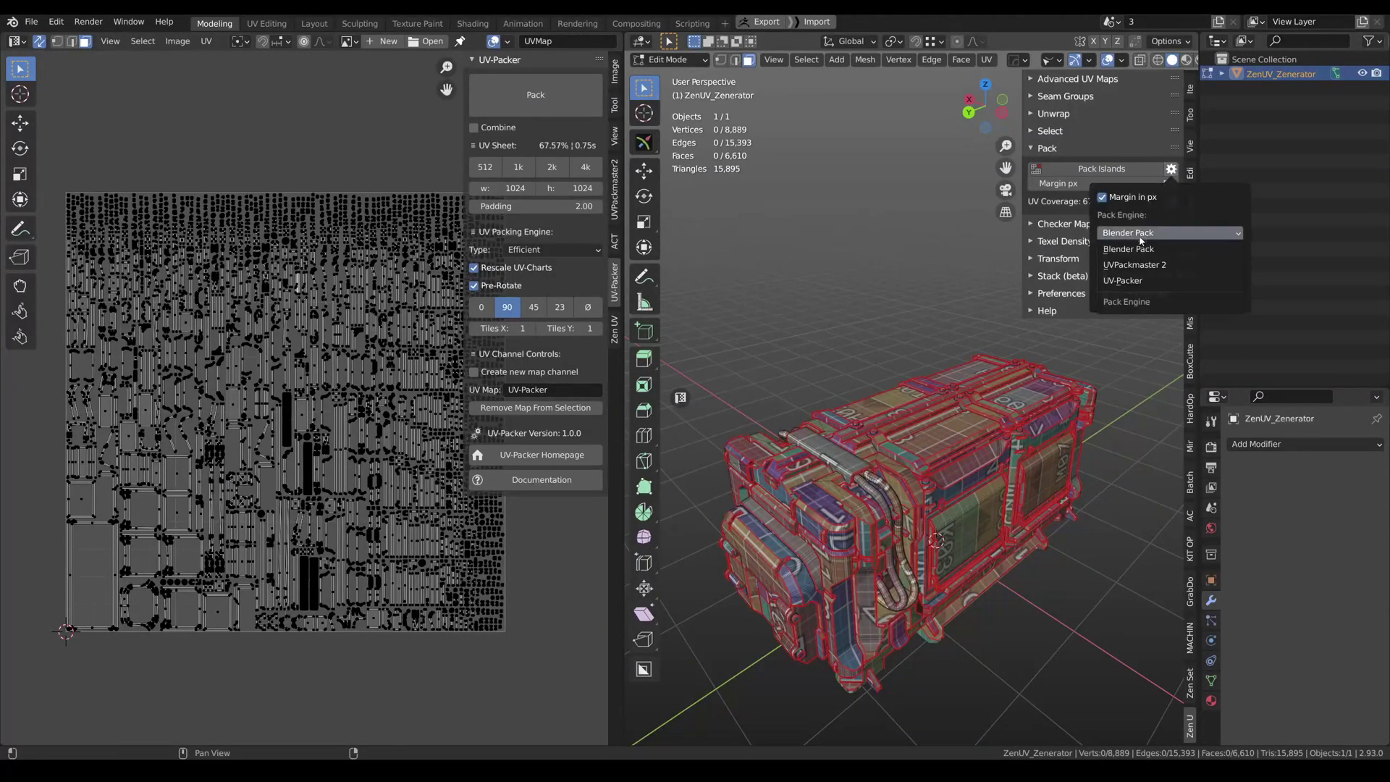
left_click(1130, 281)
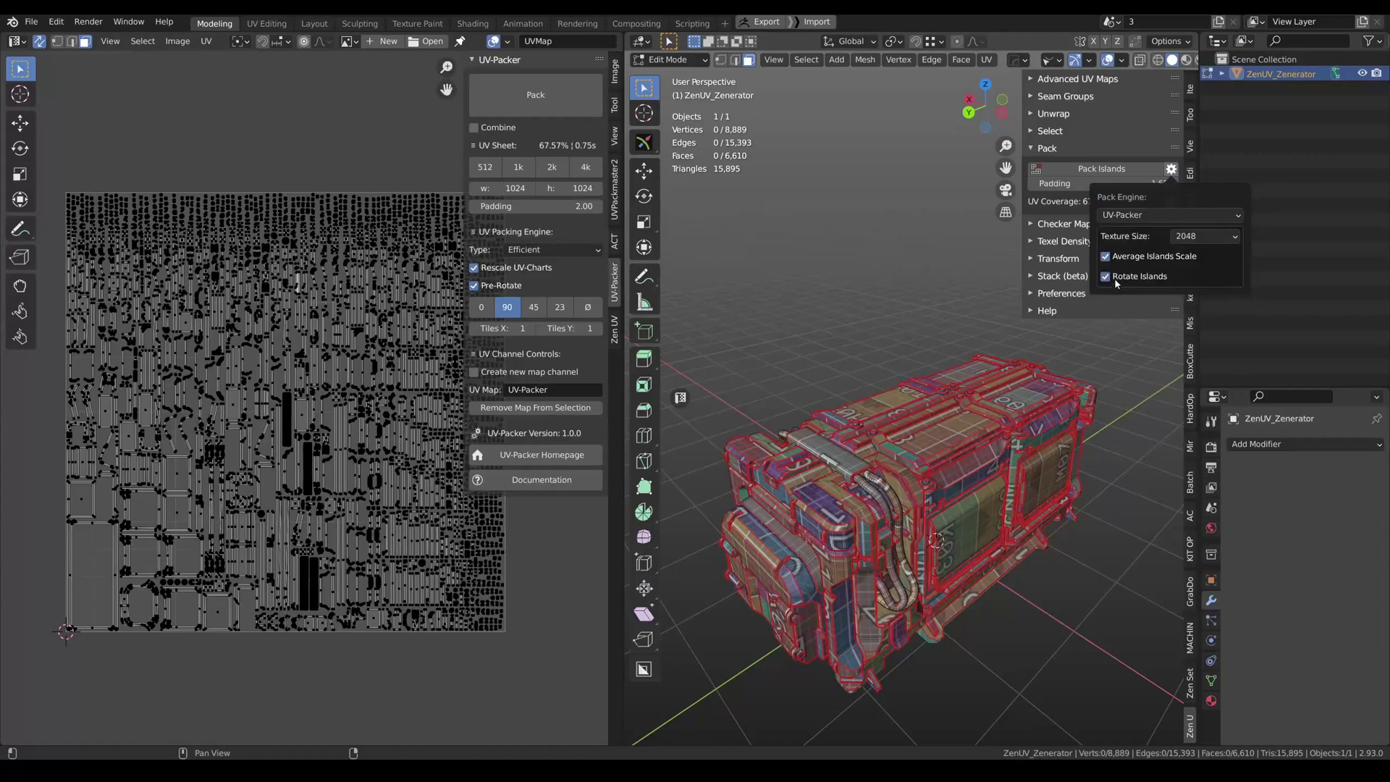
left_click(1097, 169)
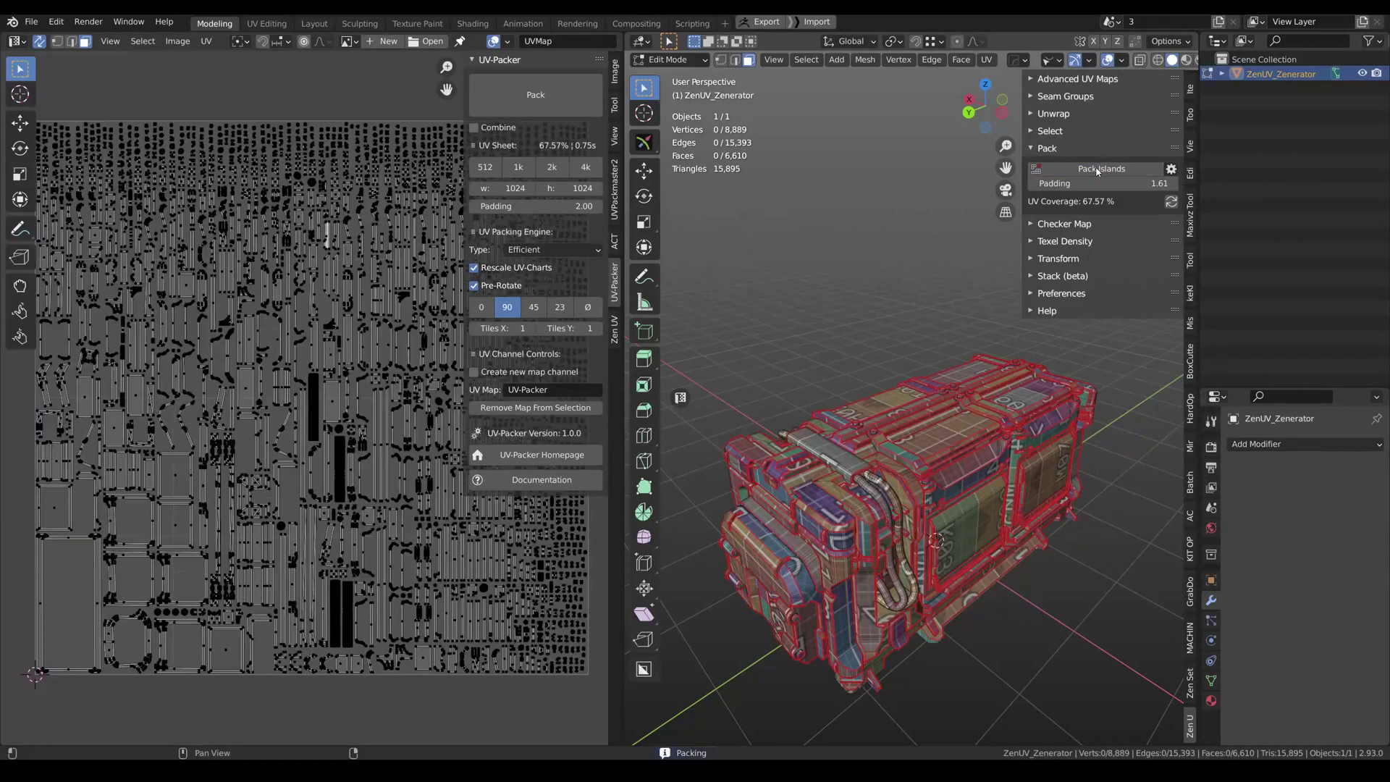
left_click(1170, 170)
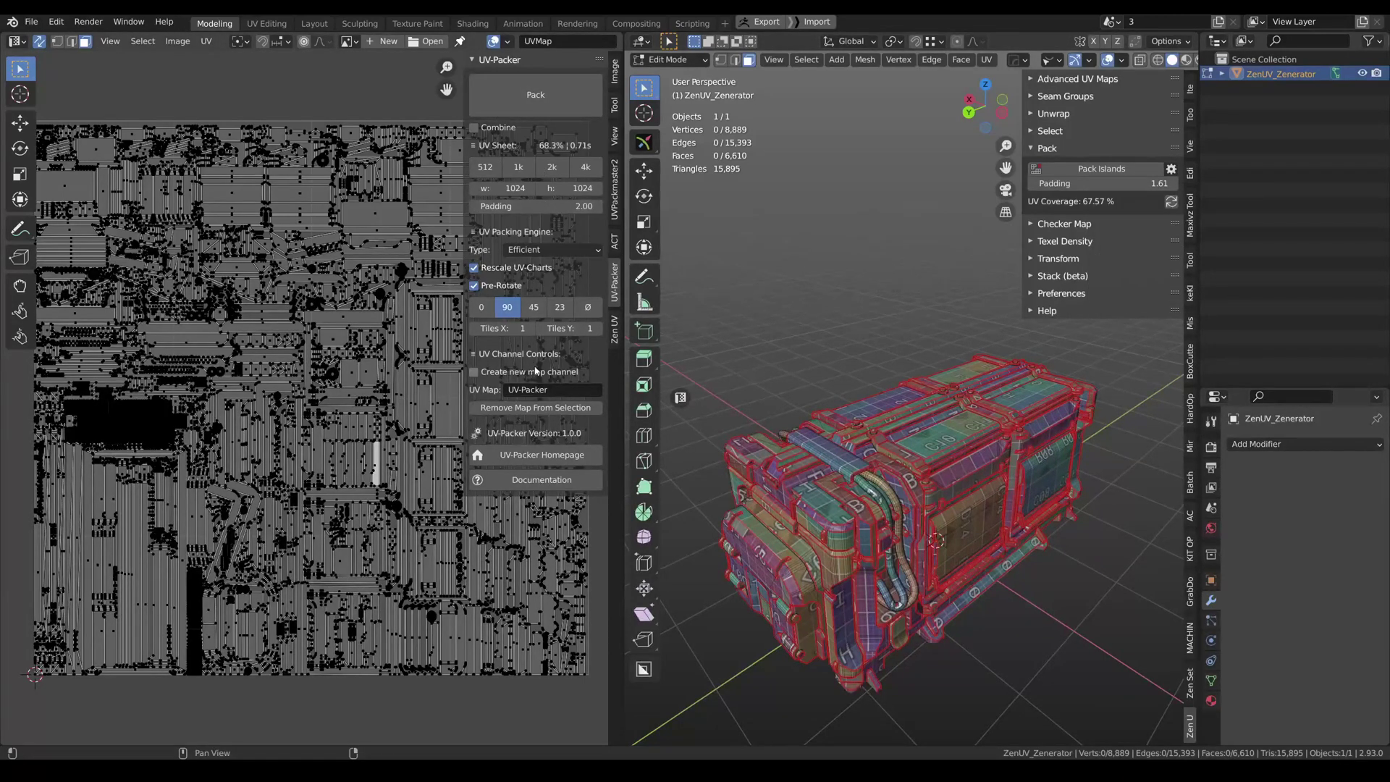
left_click(1099, 170)
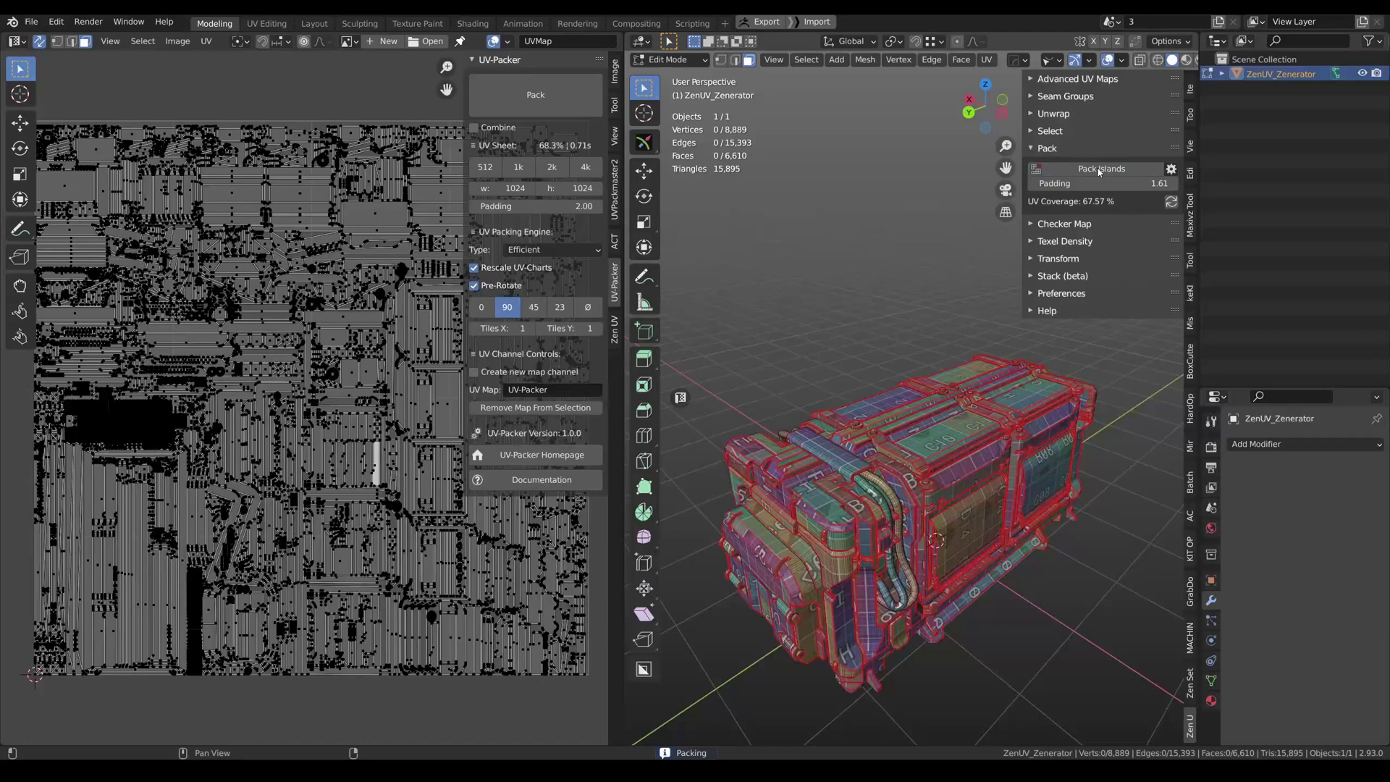
Step: Select a face on the crate's front panel and re-unwrap it with Zen Unwrap
scroll(990, 253, "down", 3)
middle_click_drag(990, 253, 941, 325)
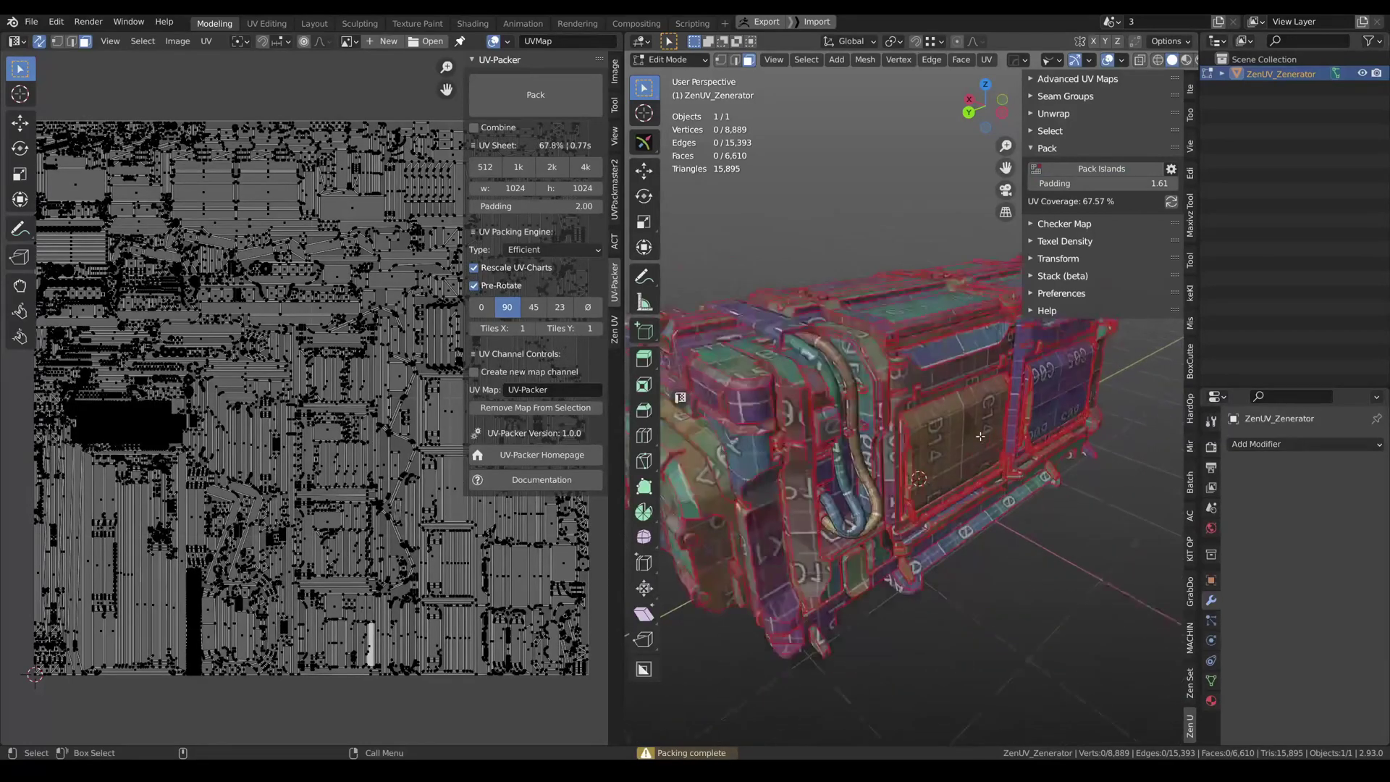
left_click(941, 441)
scroll(922, 269, "up", 2)
middle_click_drag(922, 269, 887, 159)
key("alt+e")
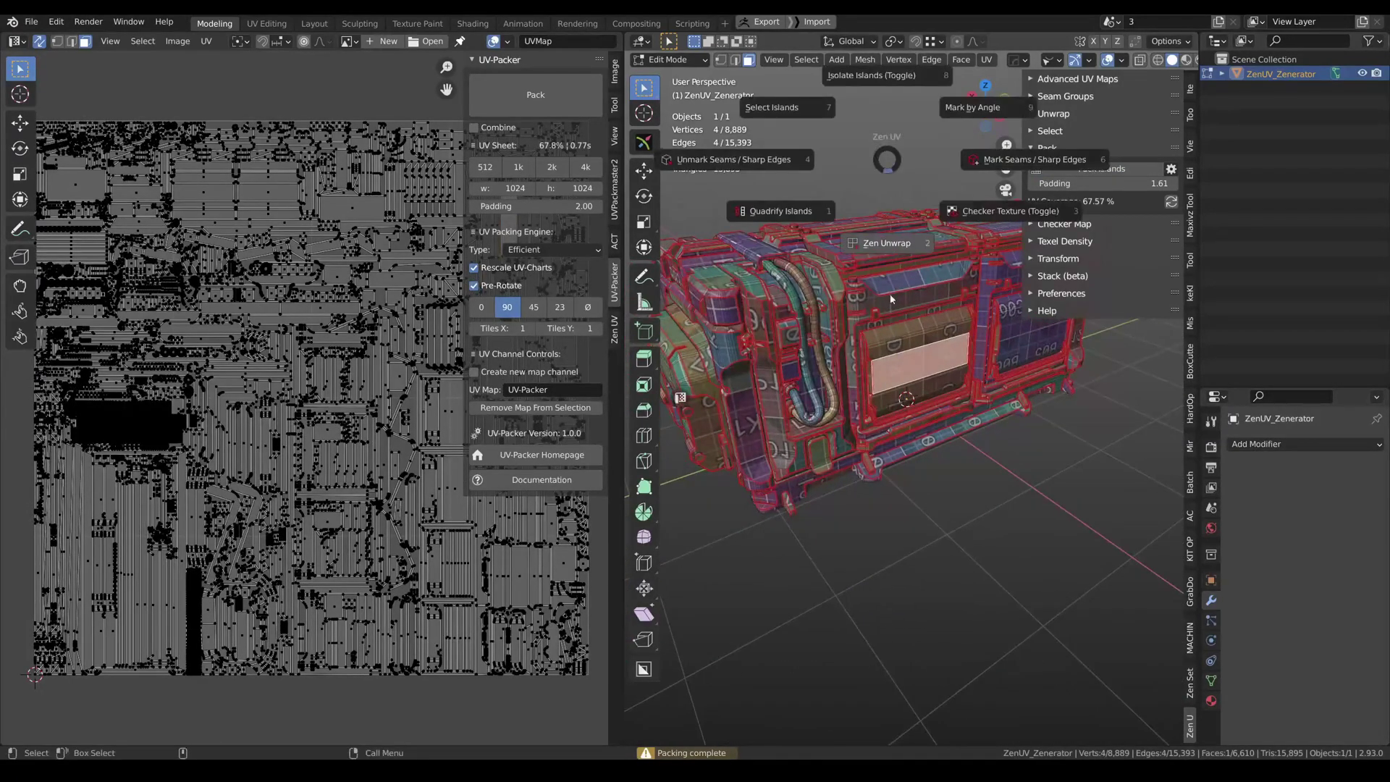
left_click(890, 366)
scroll(361, 362, "down", 8)
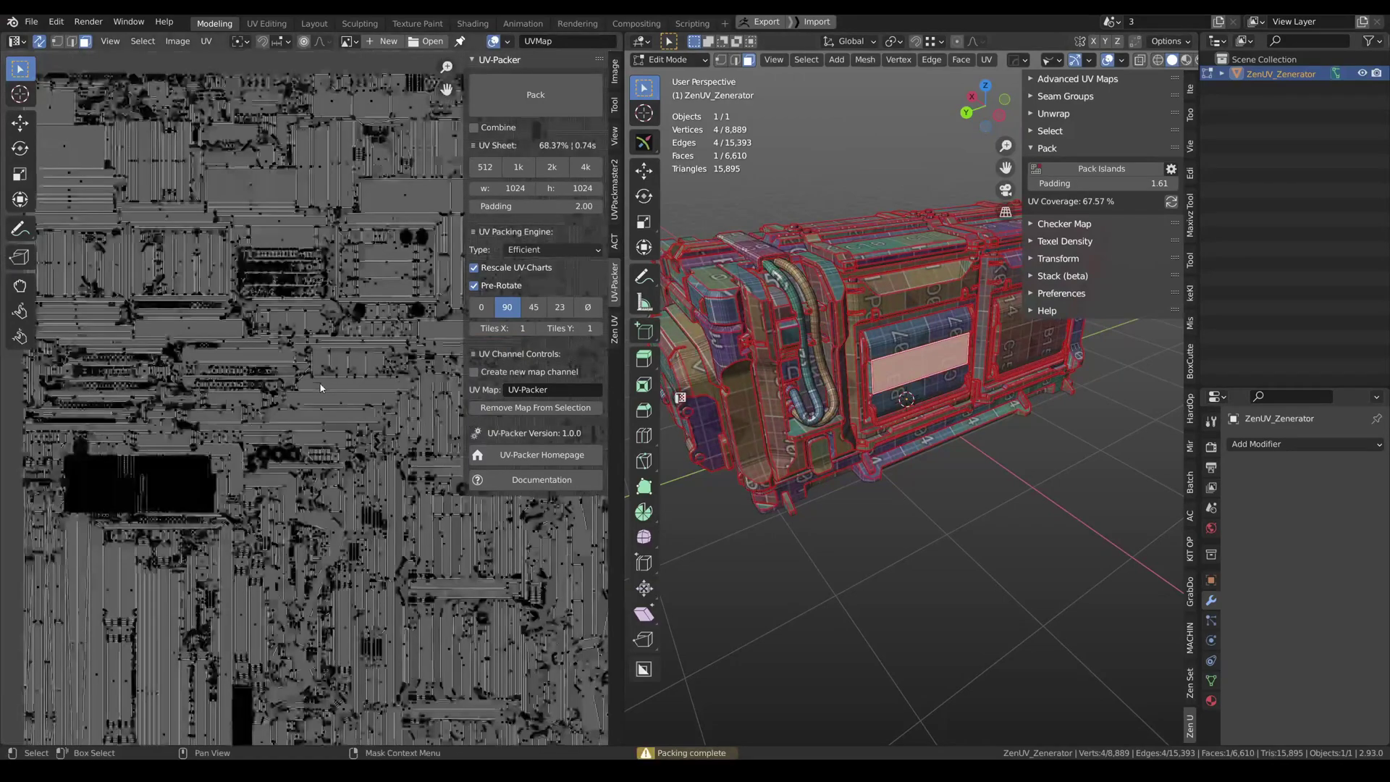
scroll(361, 362, "up", 2)
scroll(377, 348, "down", 3)
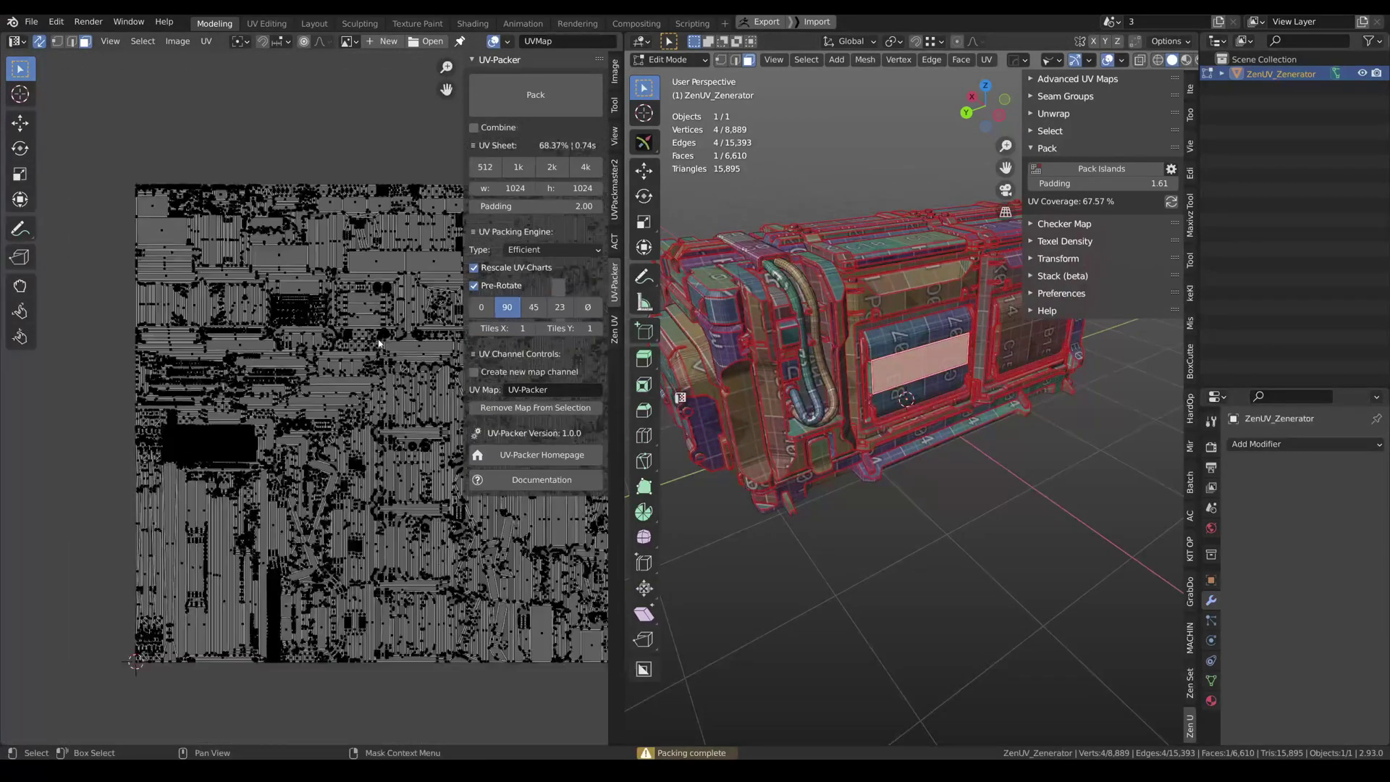
scroll(395, 334, "up", 3)
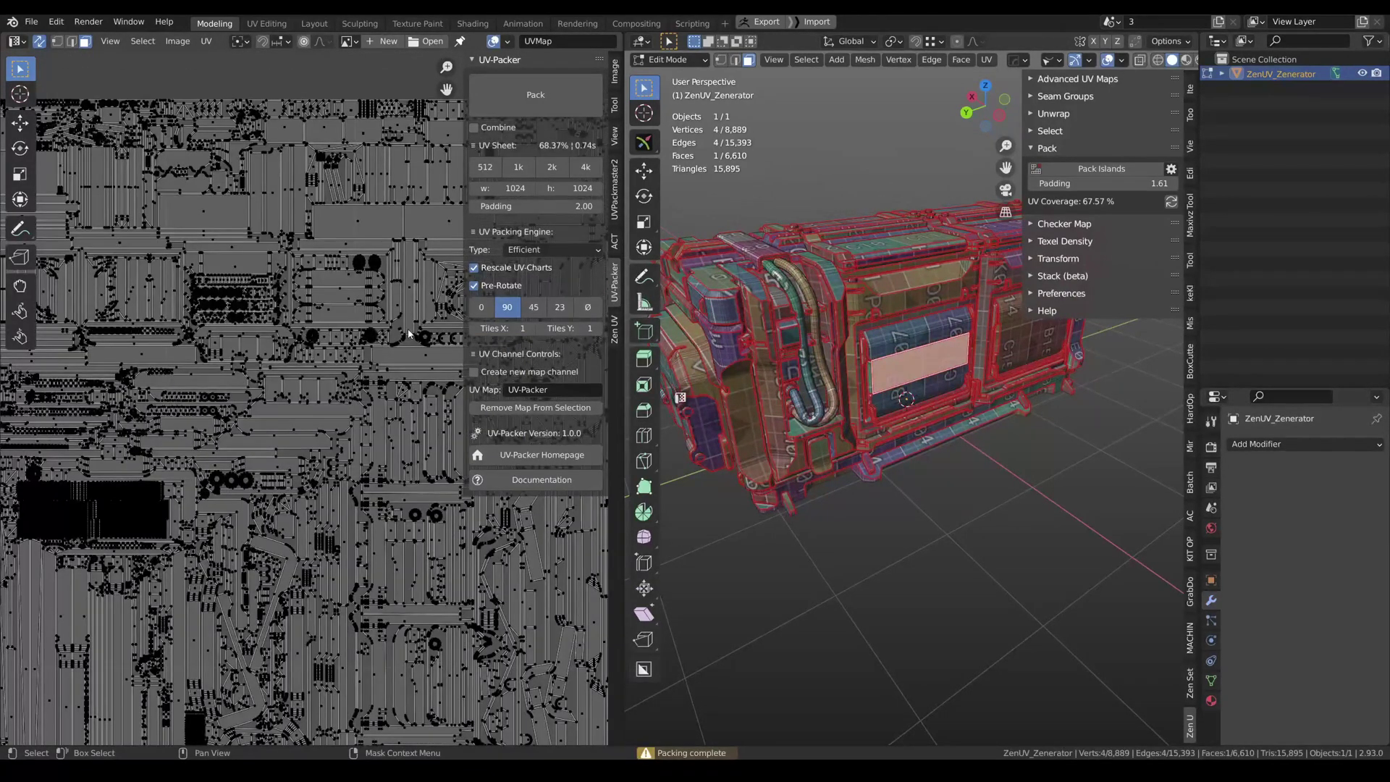